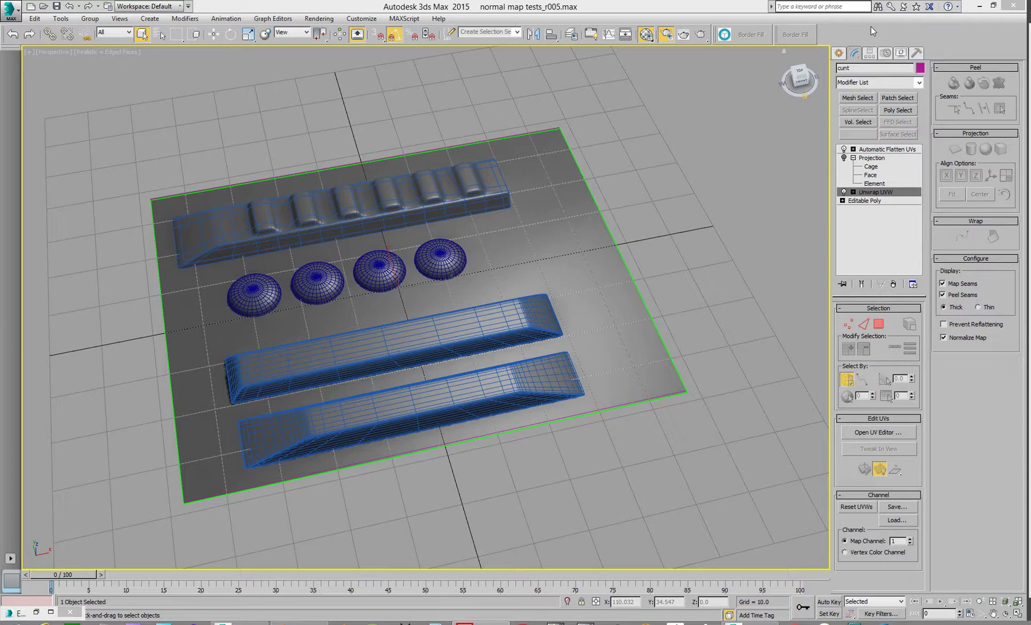
Check the production renderer choices in Render Setup, keeping Default Scanline, and close the window
key(F10)
drag(590, 109, 635, 79)
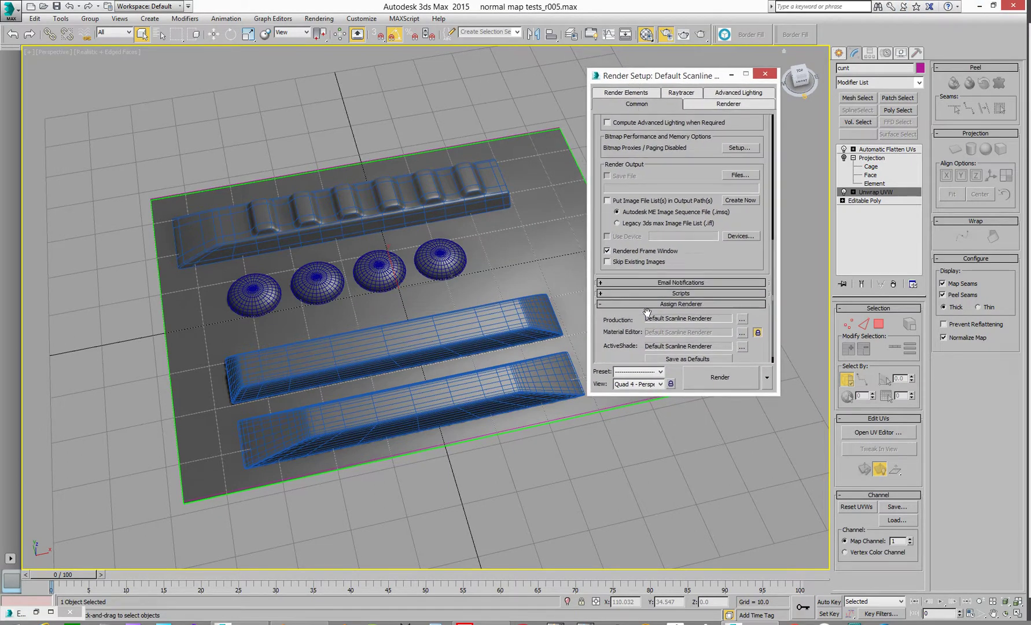
click(742, 319)
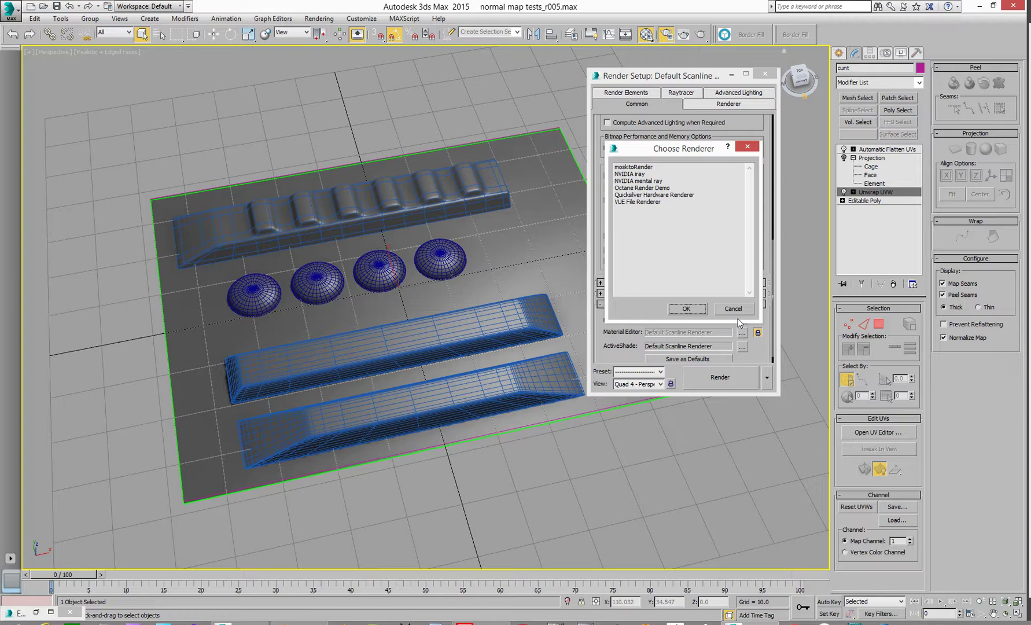
click(733, 309)
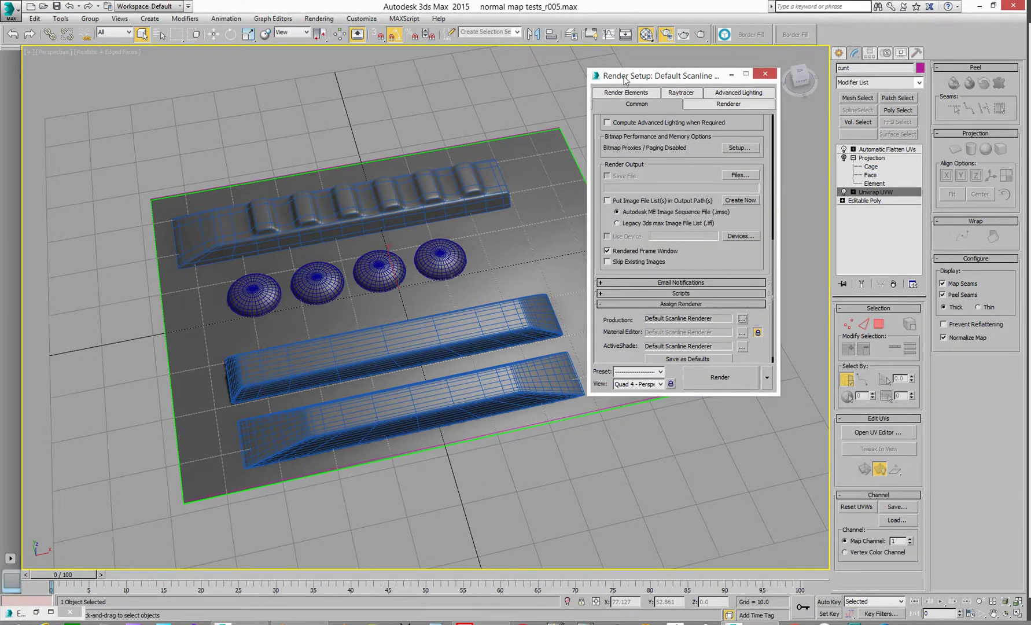
drag(642, 84, 799, 140)
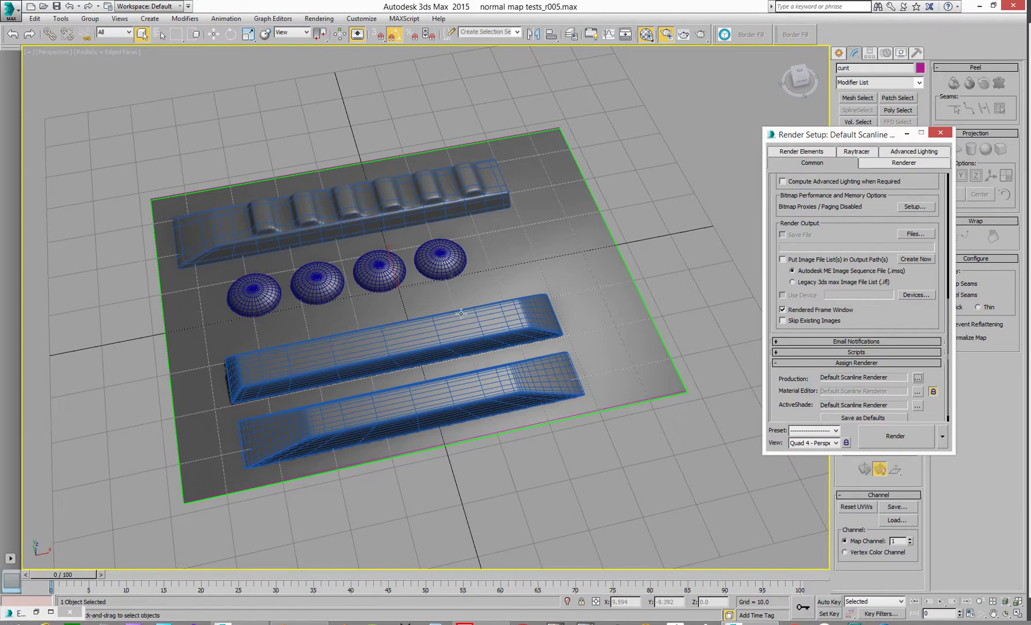
drag(825, 135, 788, 148)
key(F10)
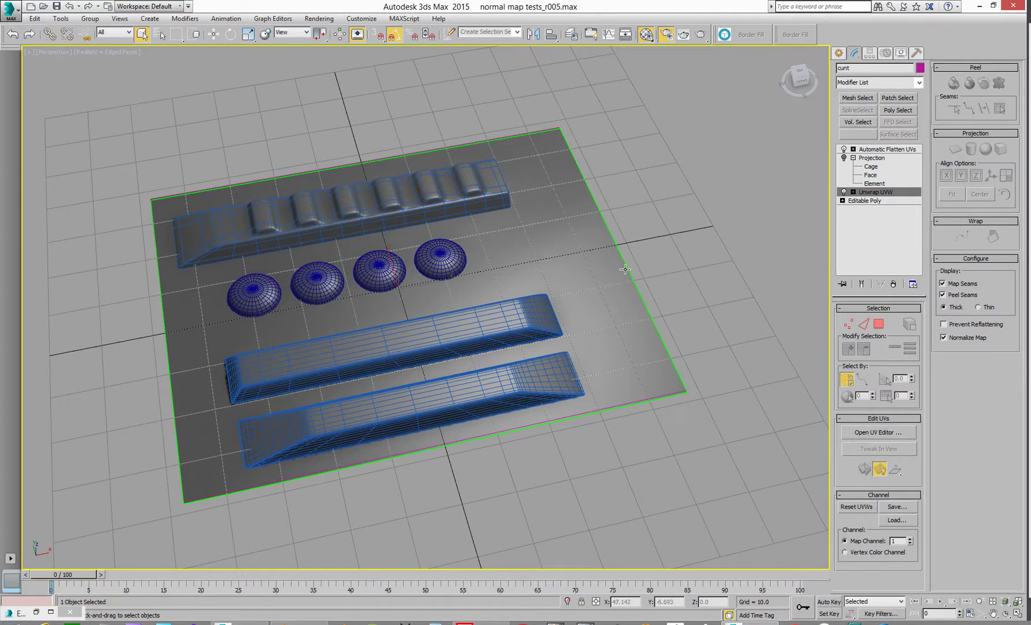
key(Page_Up)
key(Page_Up)
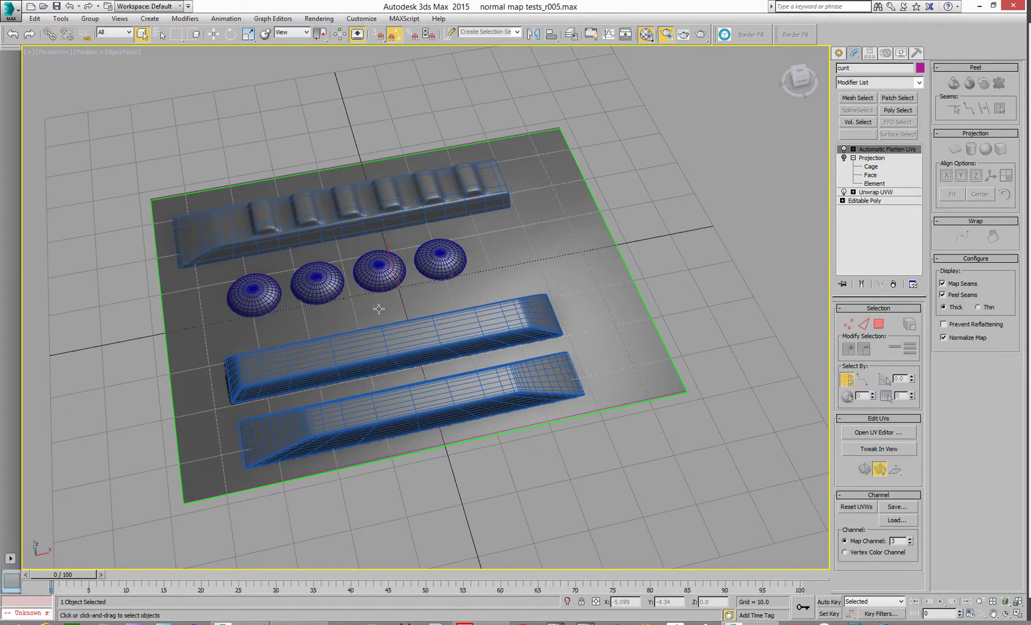
key(w)
drag(421, 288, 863, 205)
key(z)
scroll(634, 226, down, 2)
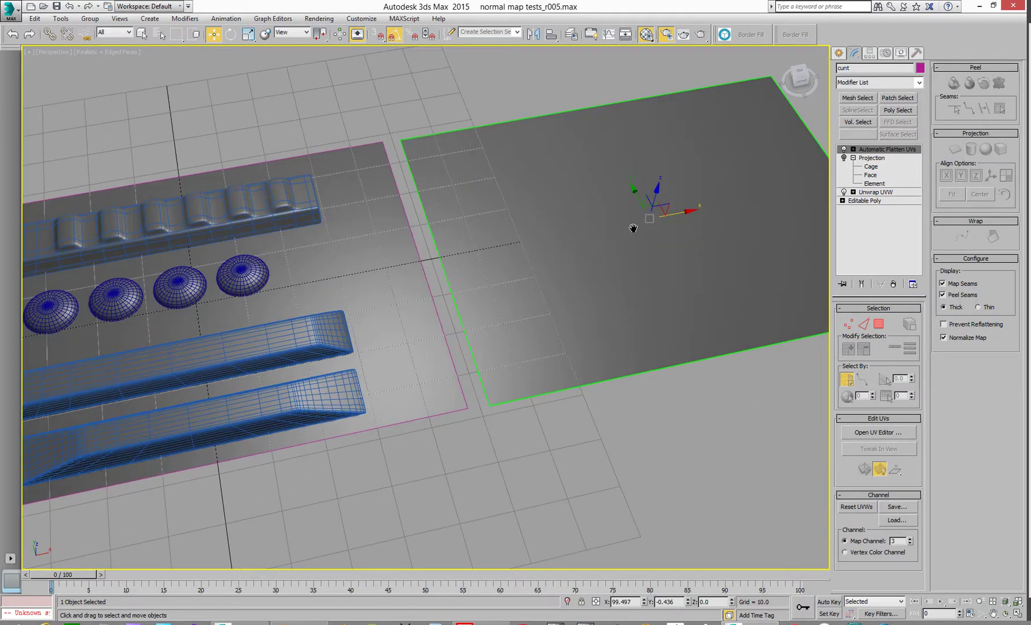
key(ctrl+z)
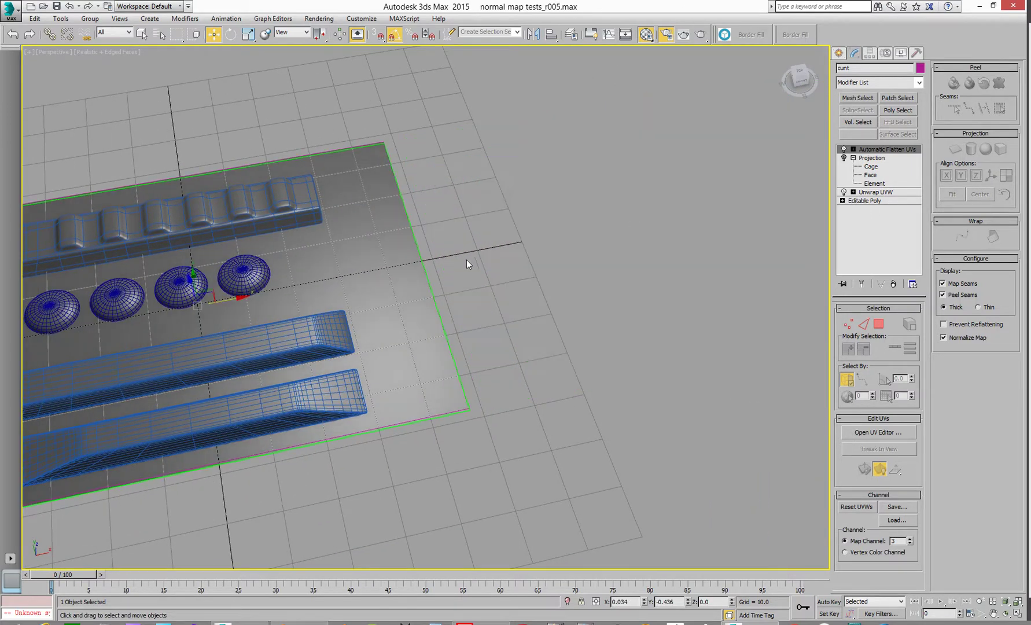
key(z)
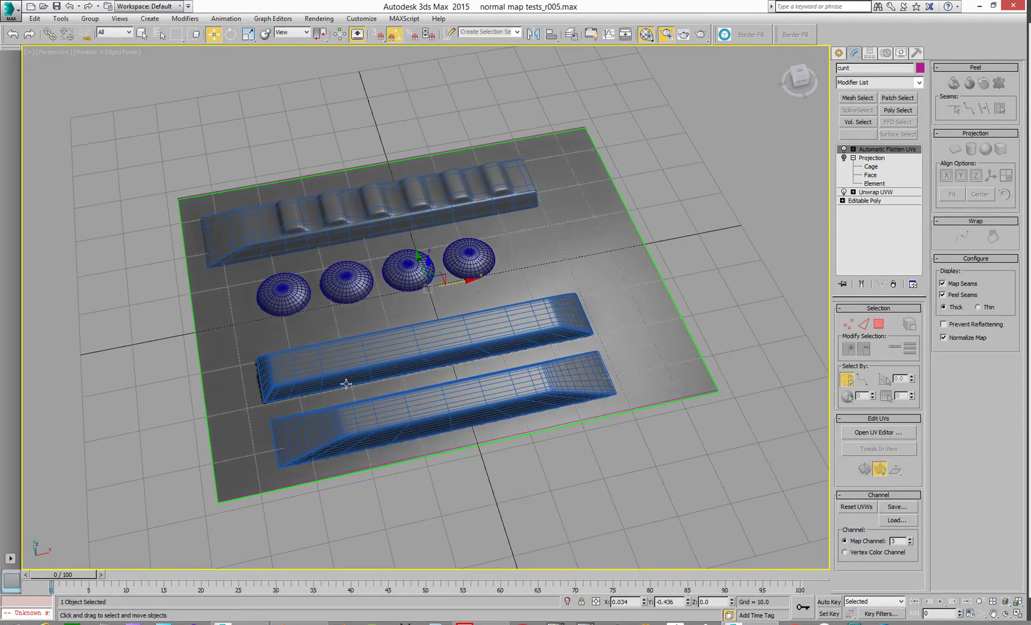
click(889, 192)
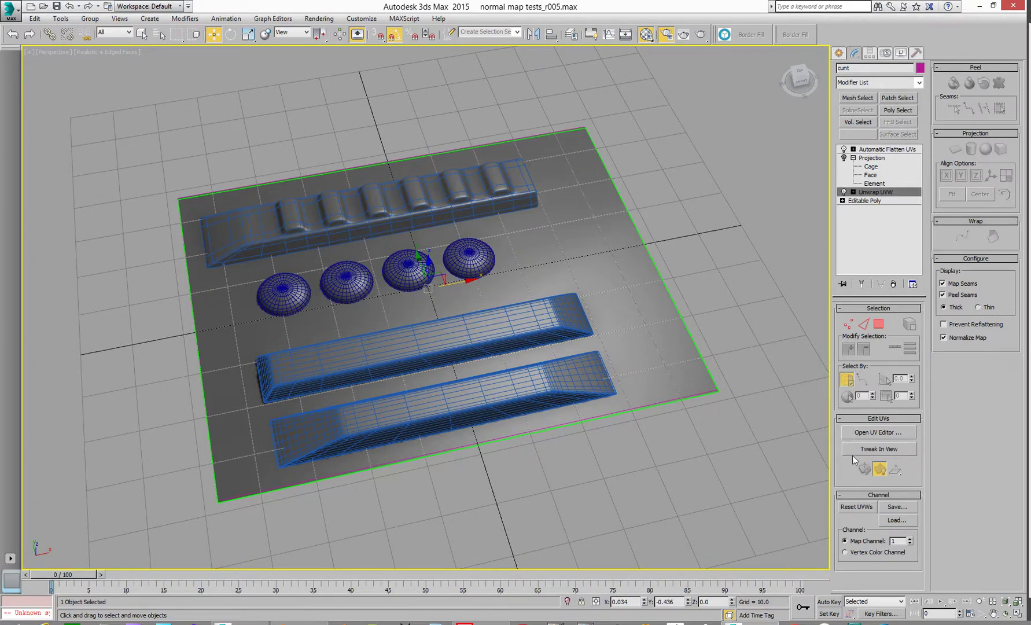
Open the Edit UVWs editor for the plane's Unwrap UVW and position its window
click(856, 433)
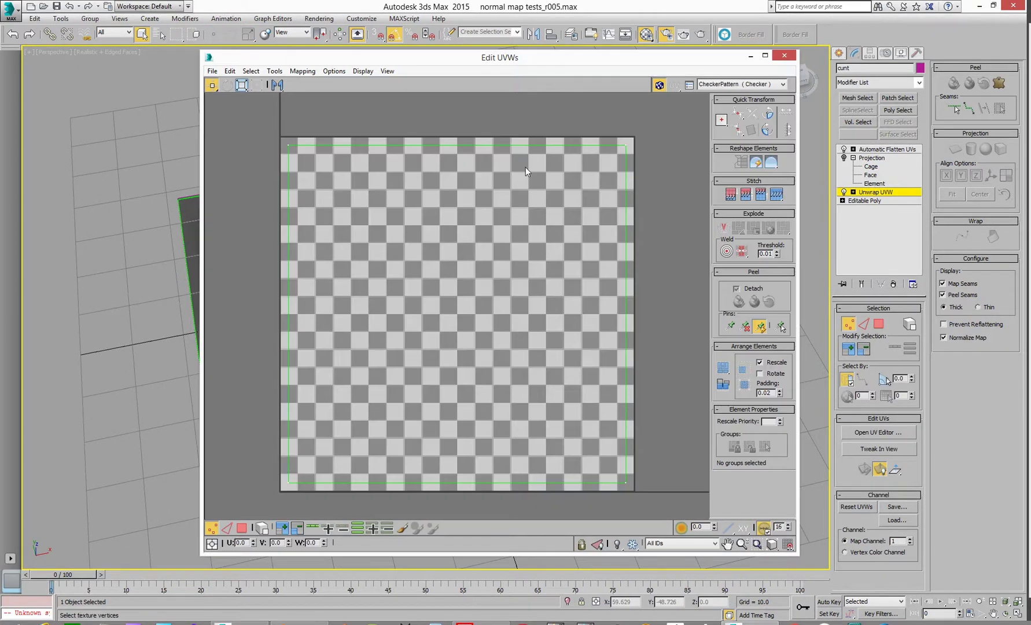
drag(504, 63, 447, 60)
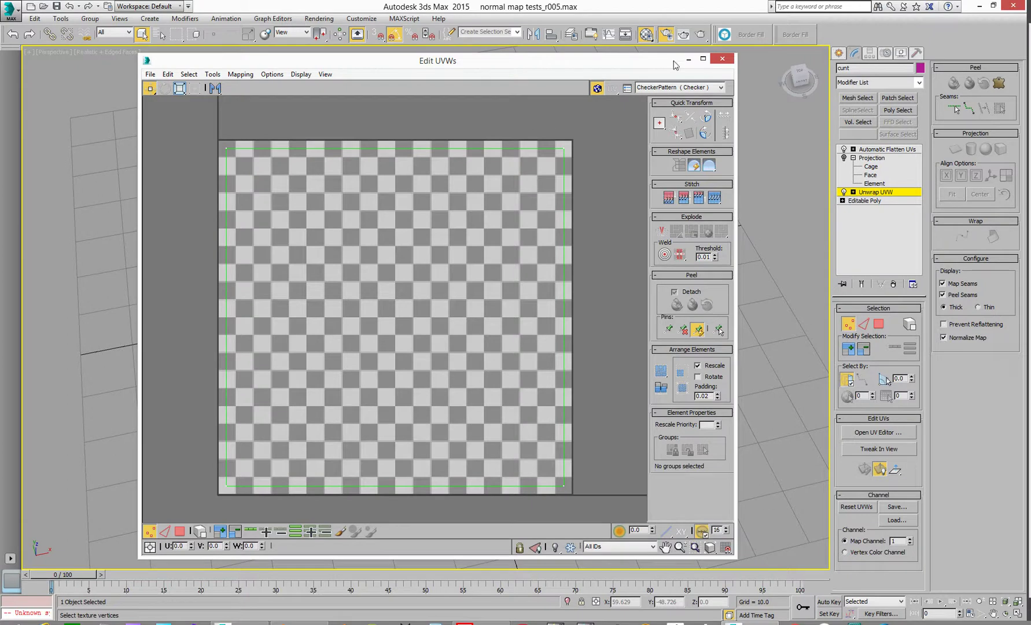
drag(648, 69, 656, 81)
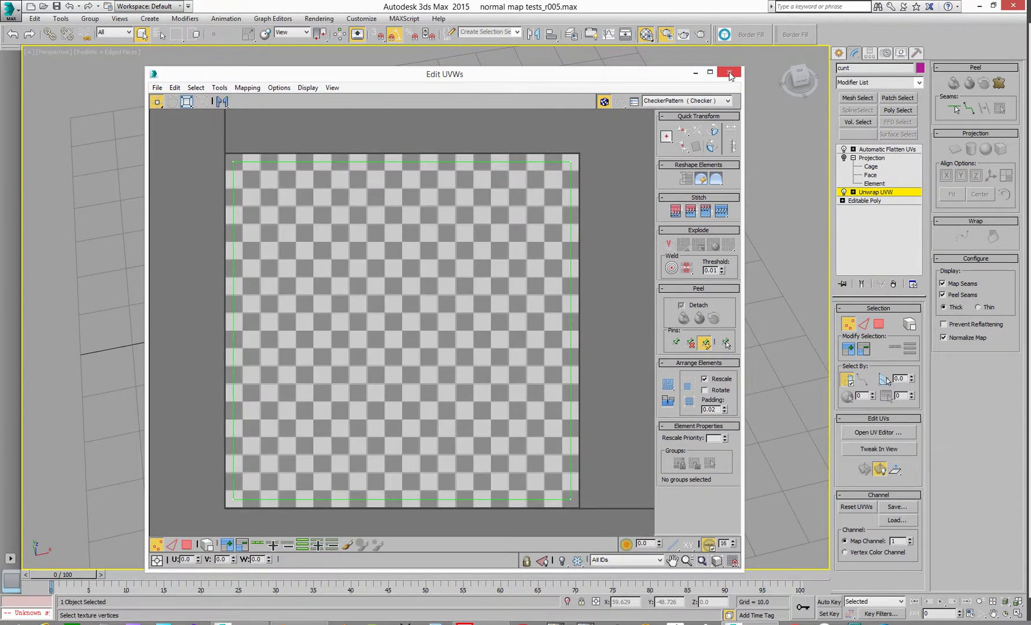
Close the UV editor and display the Projection modifier's cage at Cage sub-object level
click(825, 123)
click(884, 192)
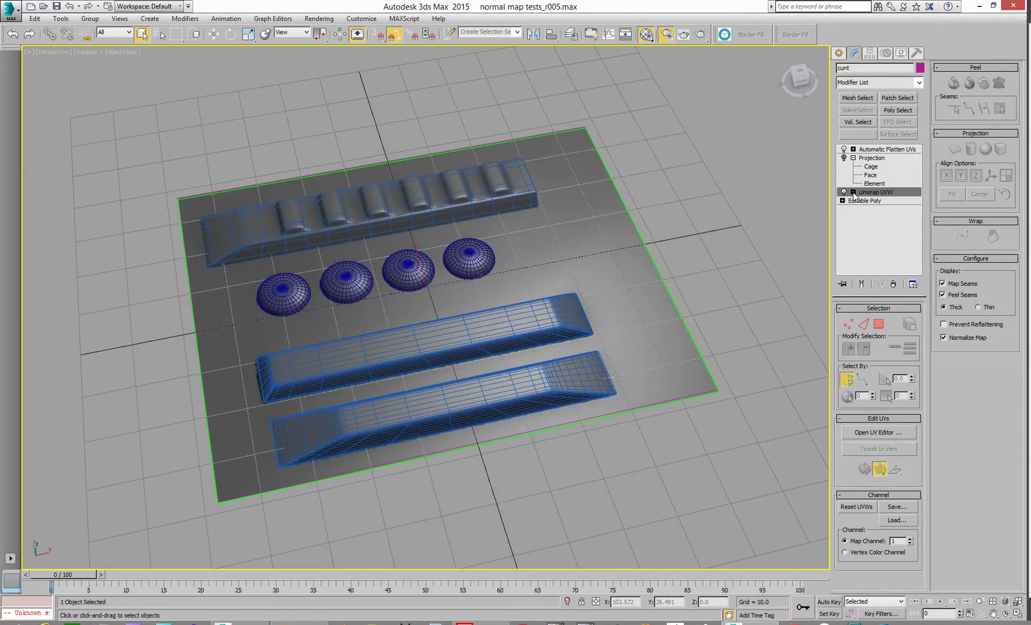
click(877, 159)
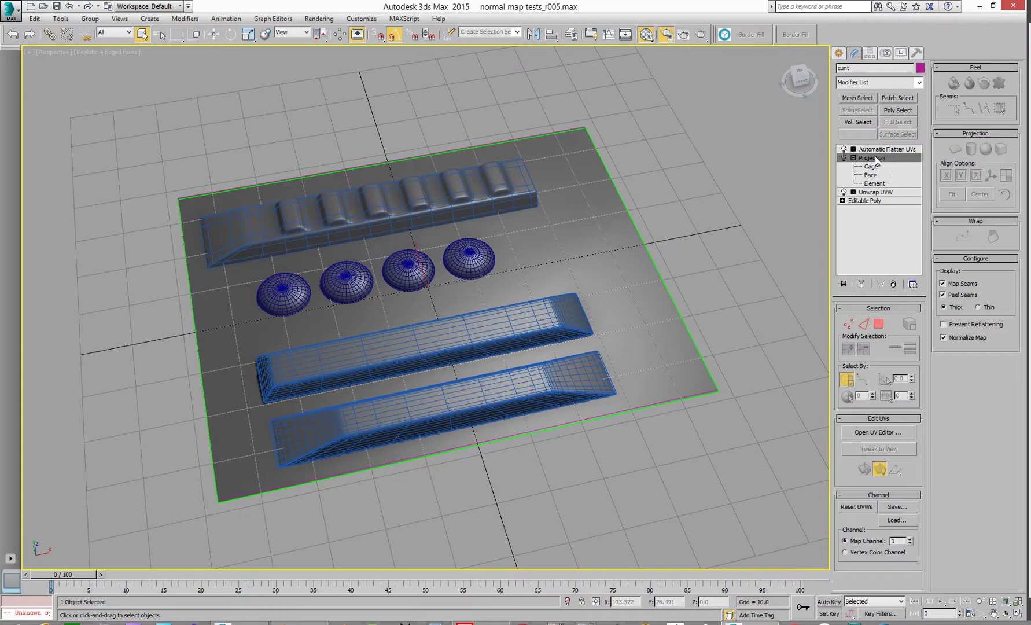
click(844, 158)
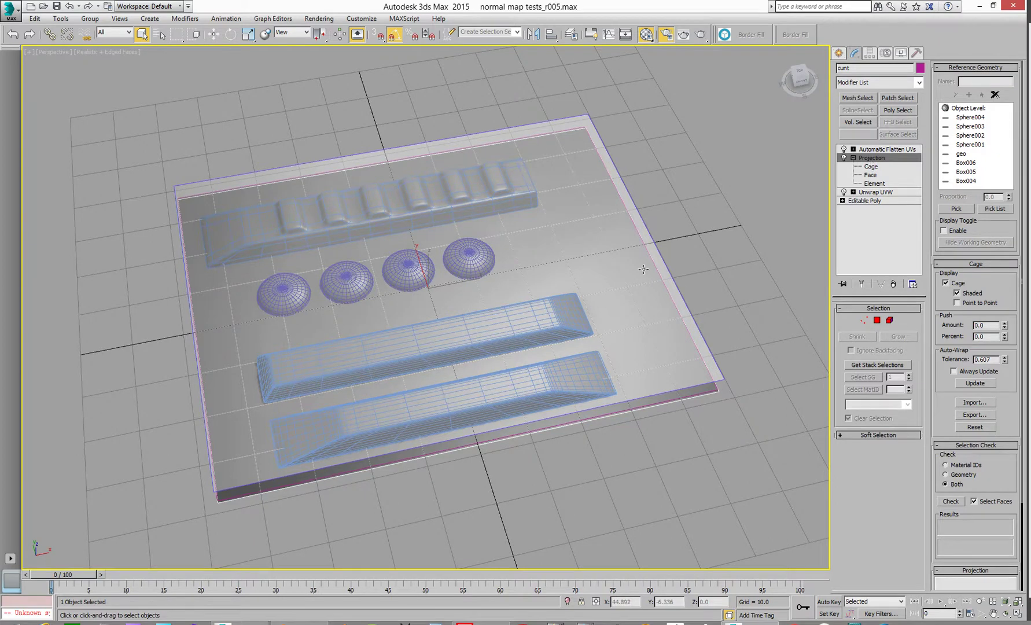
click(871, 167)
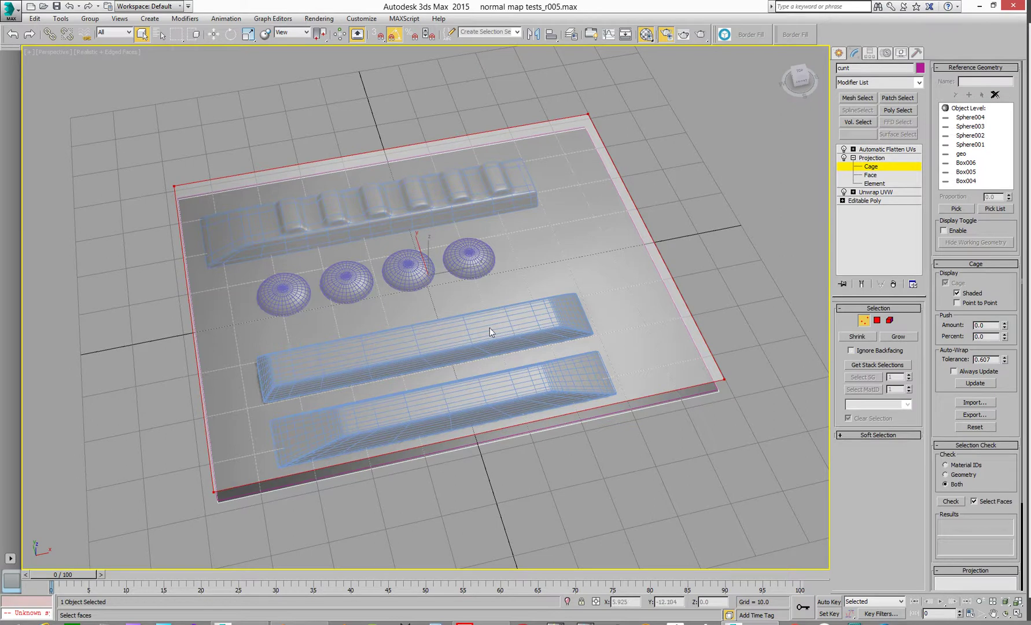
Inspect the projection cage from low perspective angles and the Left view
alt+middle_drag(437, 283, 402, 264)
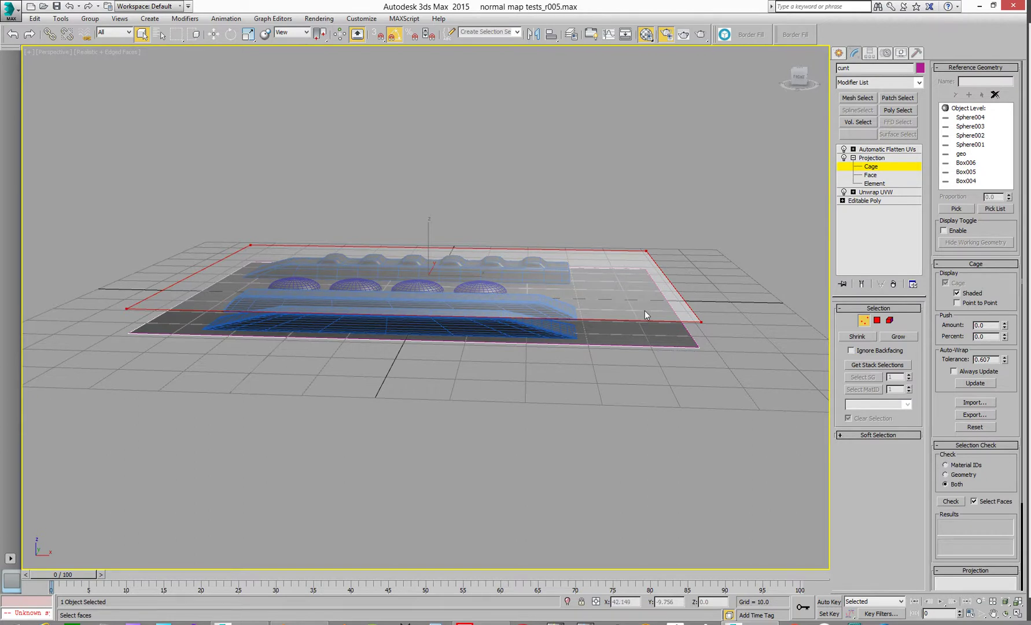
alt+middle_drag(516, 336, 456, 340)
key(l)
scroll(411, 355, up, 2)
scroll(412, 355, down, 3)
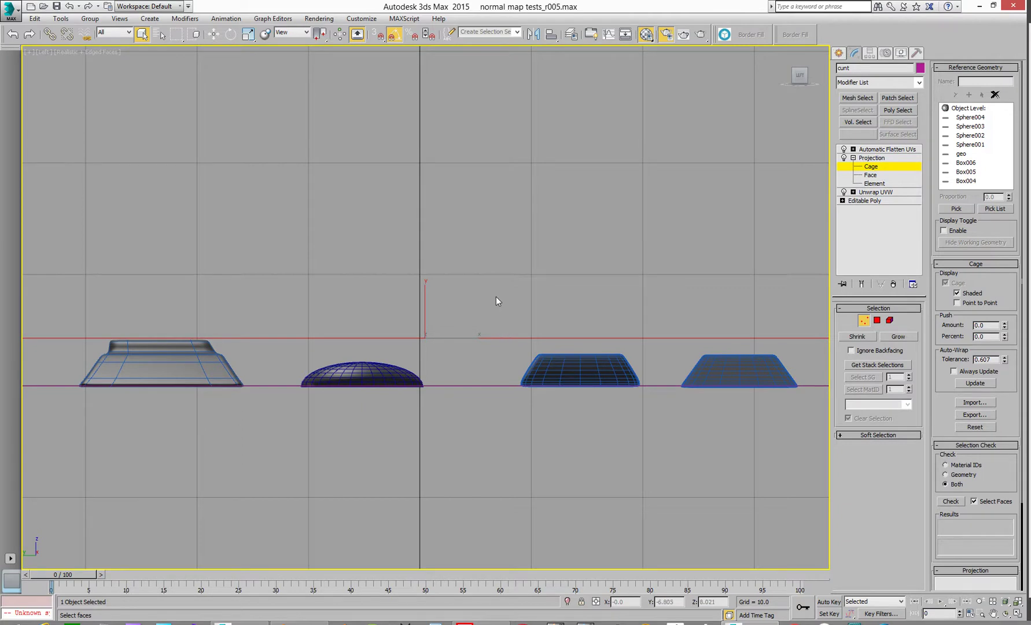
key(p)
alt+middle_drag(421, 276, 479, 311)
key(z)
Delete the Automatic Flatten UVs modifier from the plane's stack
click(862, 158)
click(863, 150)
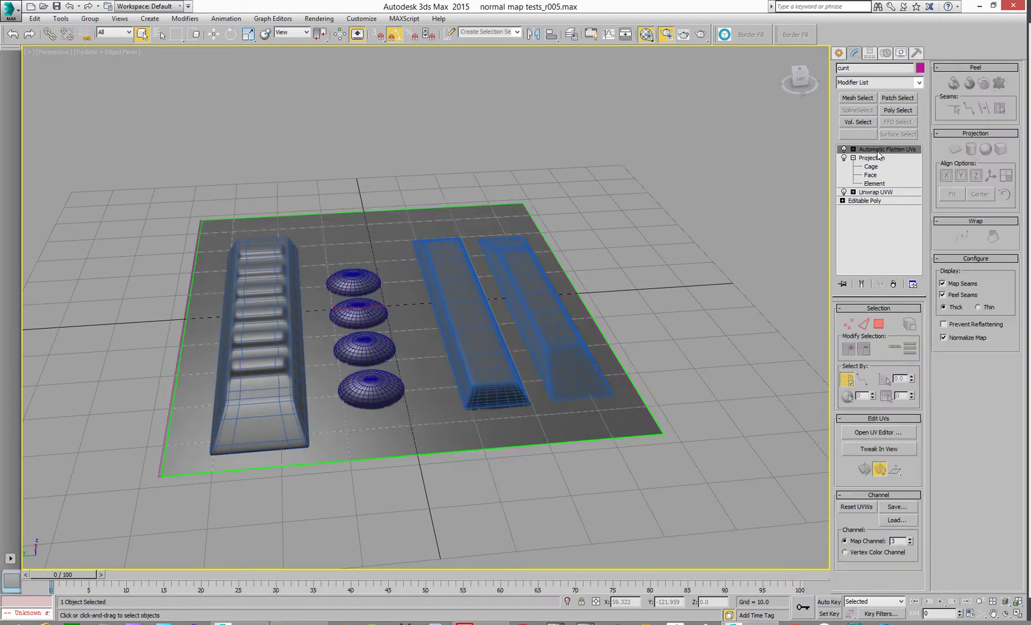
click(893, 283)
alt+middle_drag(572, 300, 435, 316)
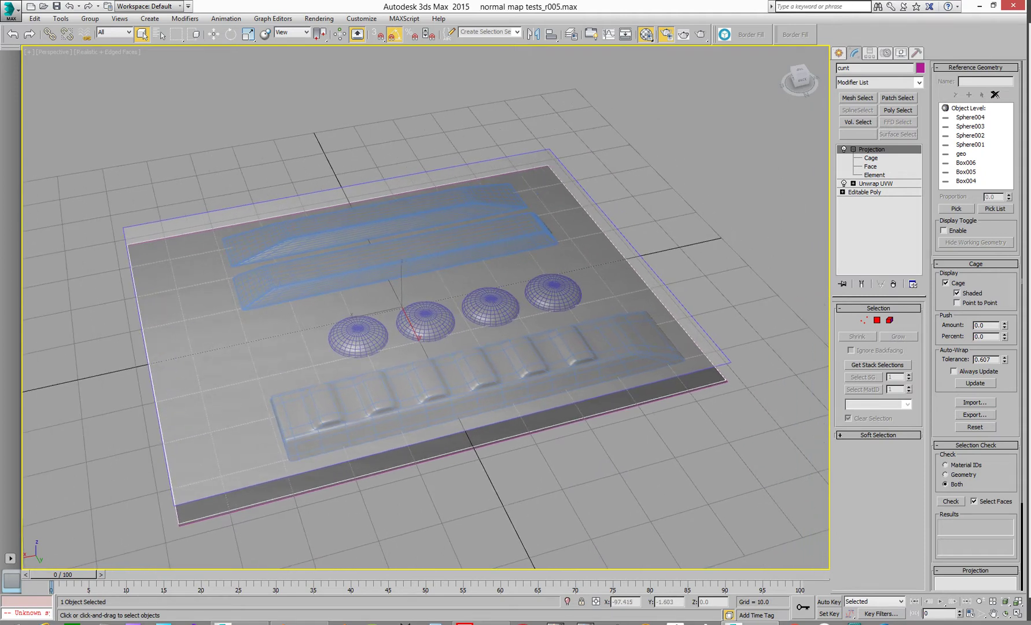
Open Render To Texture with Projection mapping and the 512x512 NormalsMap element selected
click(317, 19)
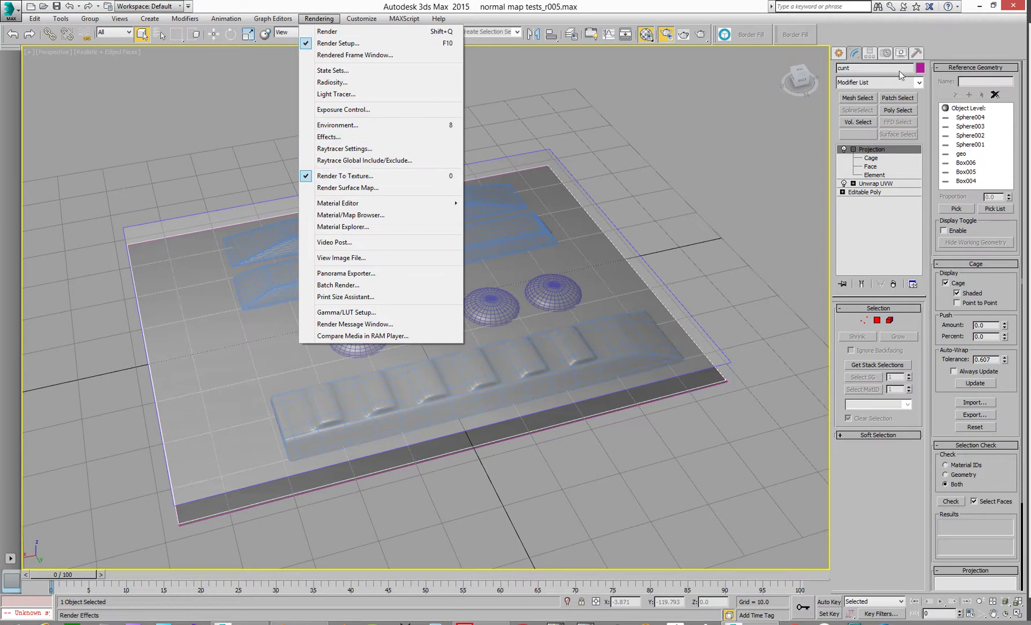
click(345, 175)
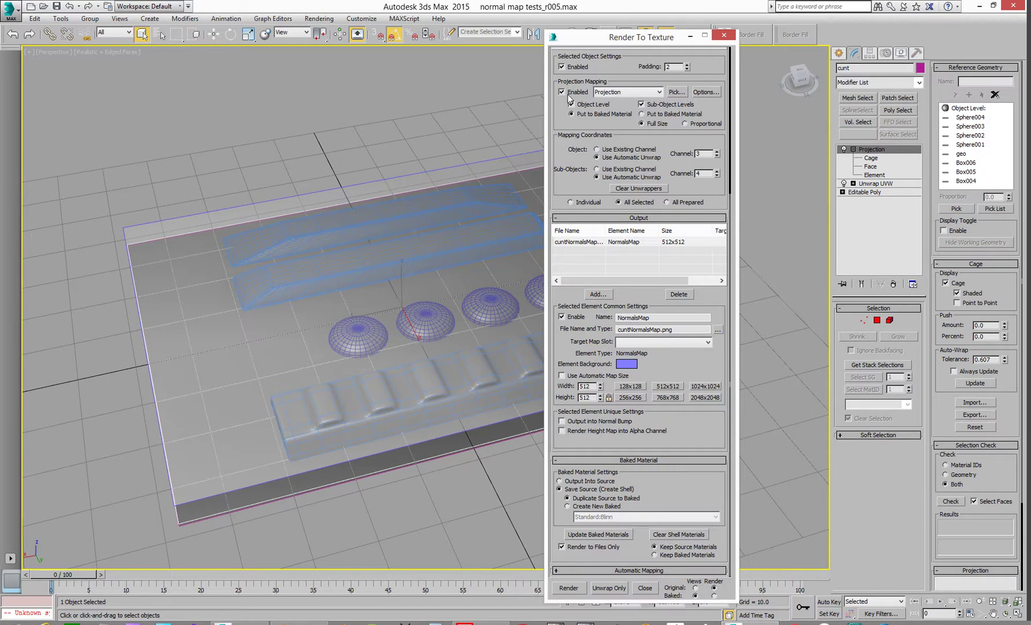
click(634, 94)
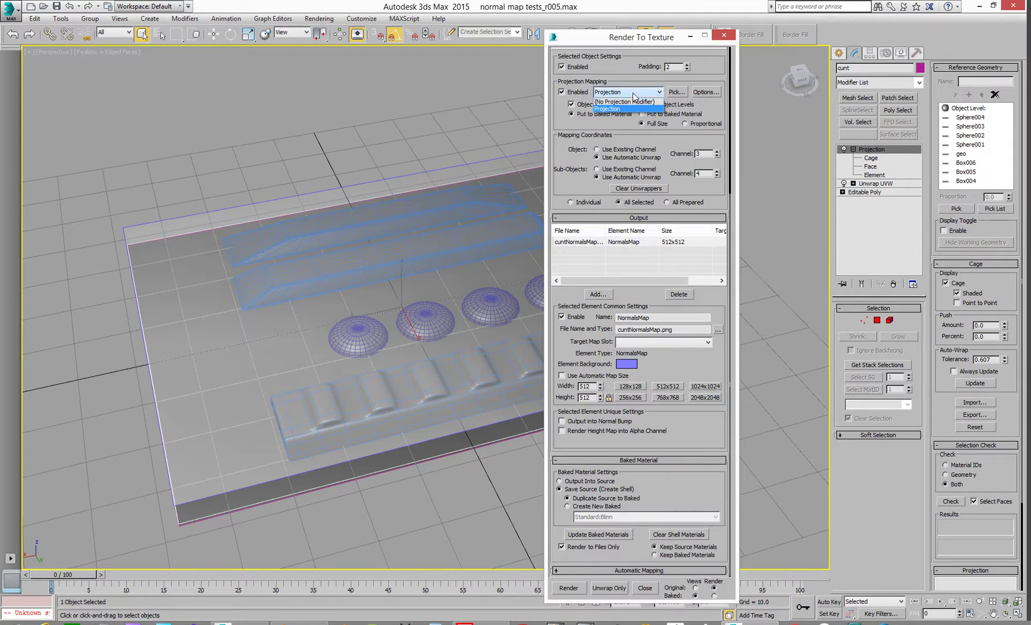
click(635, 96)
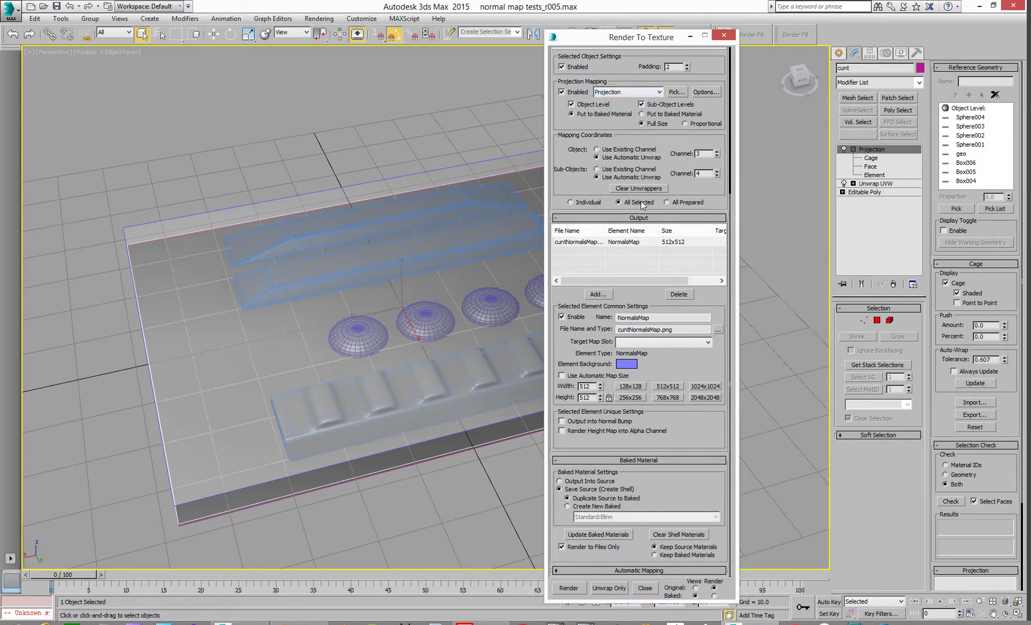
click(589, 242)
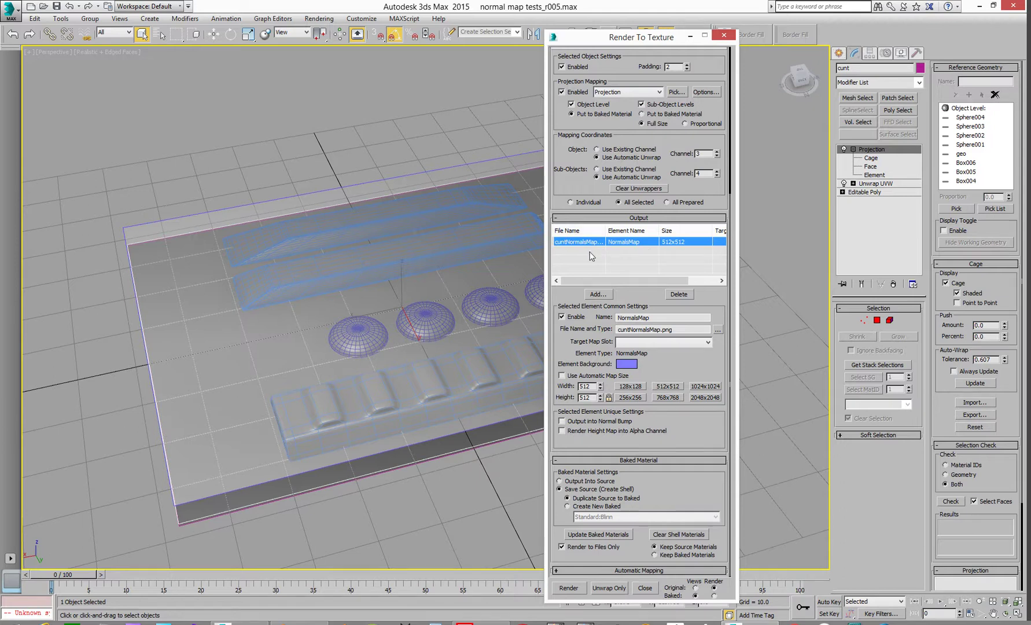
click(596, 295)
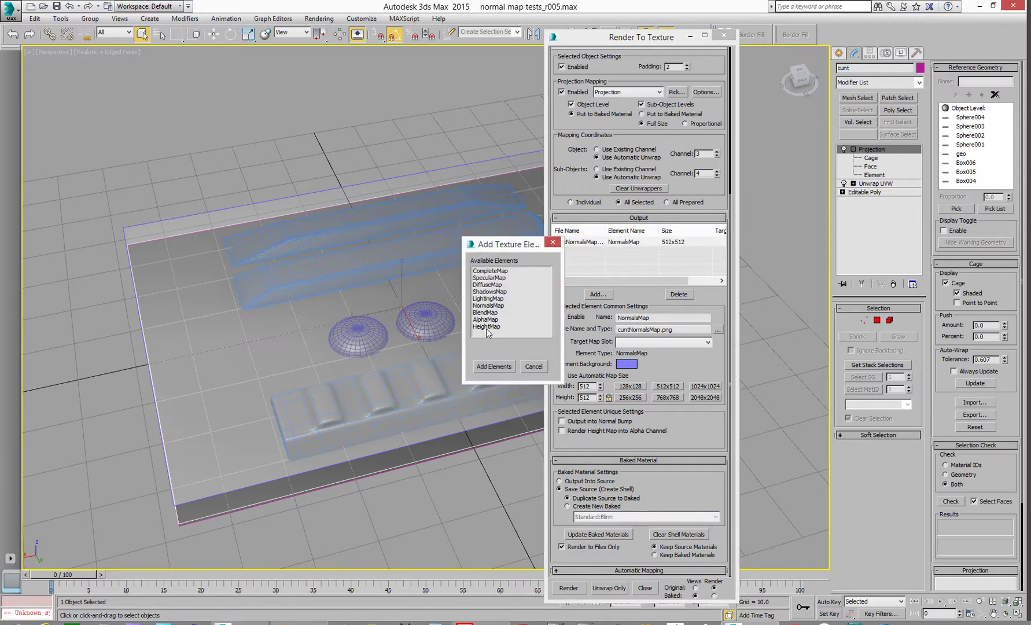
click(534, 367)
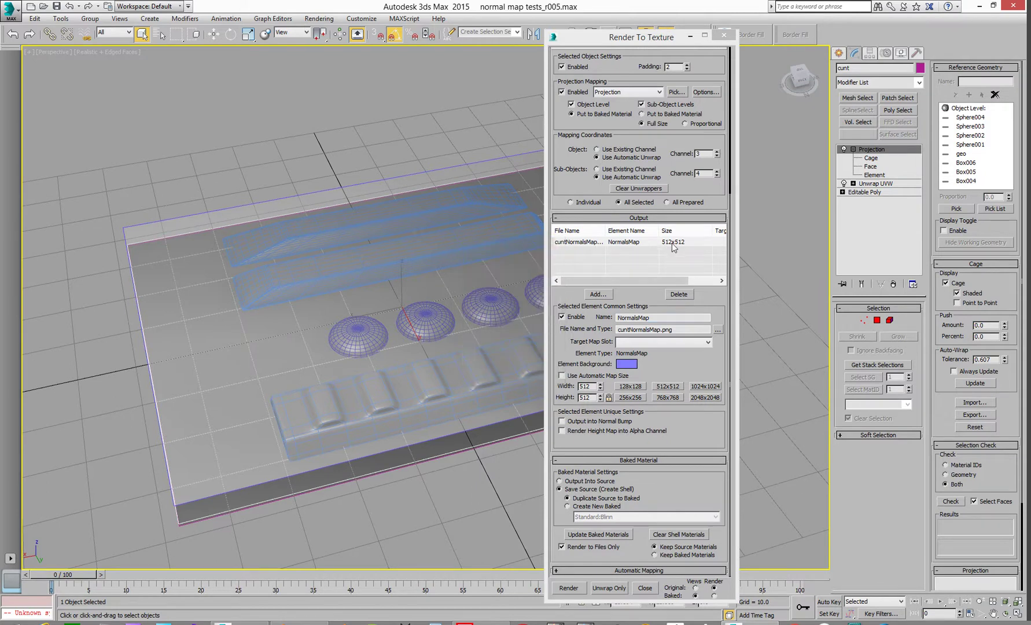
click(612, 43)
drag(611, 43, 623, 14)
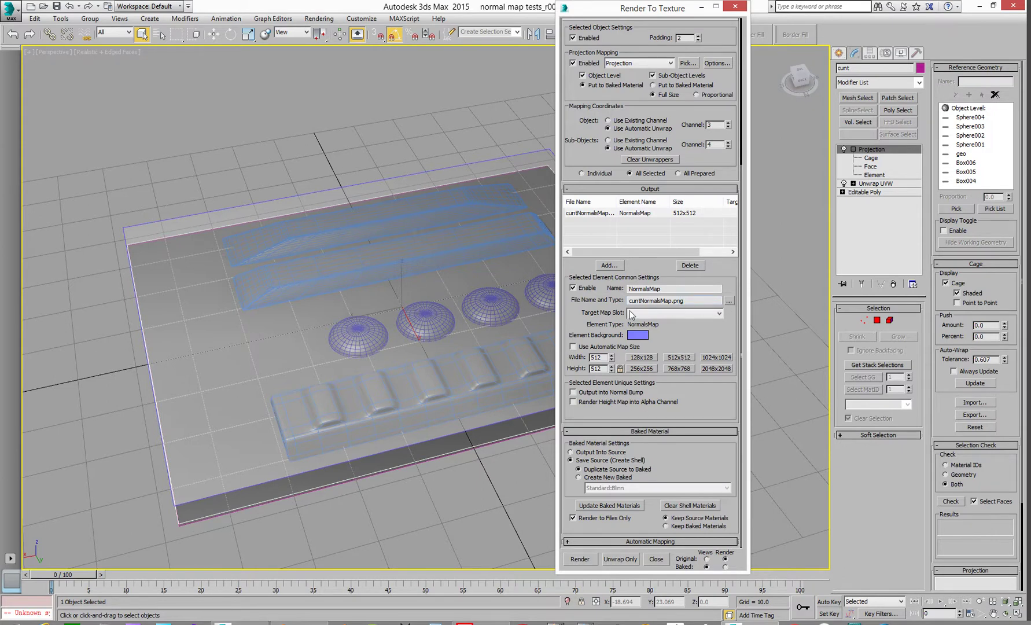
Rename the NormalsMap output file to fluffyNormalsMap.png and return to the projection cage
click(645, 301)
key(BackSpace)
key(BackSpace)
key(BackSpace)
key(BackSpace)
text(fluffy)
drag(633, 11, 439, 26)
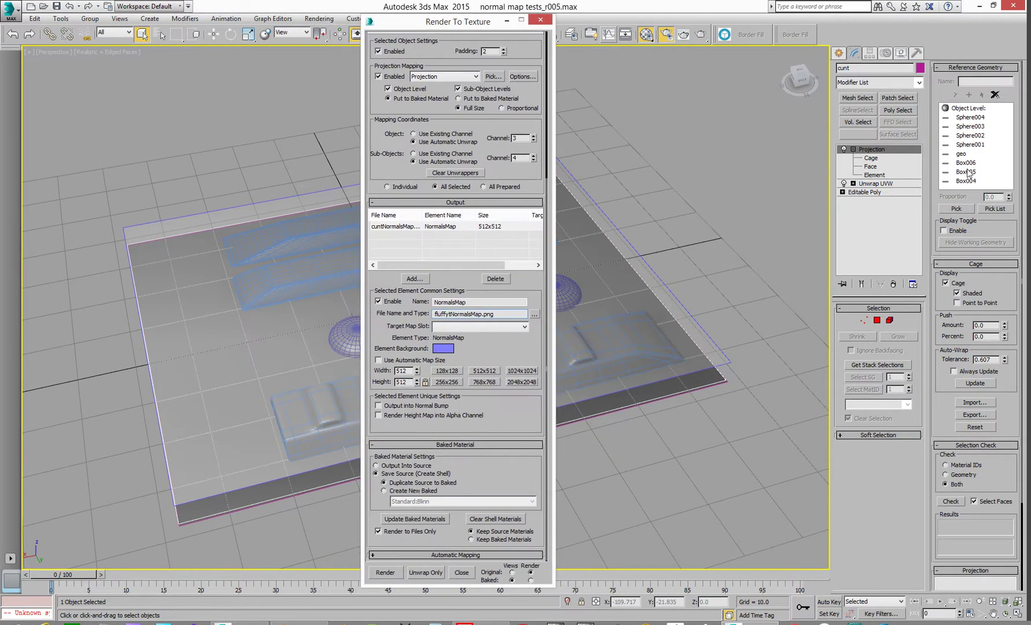
click(881, 157)
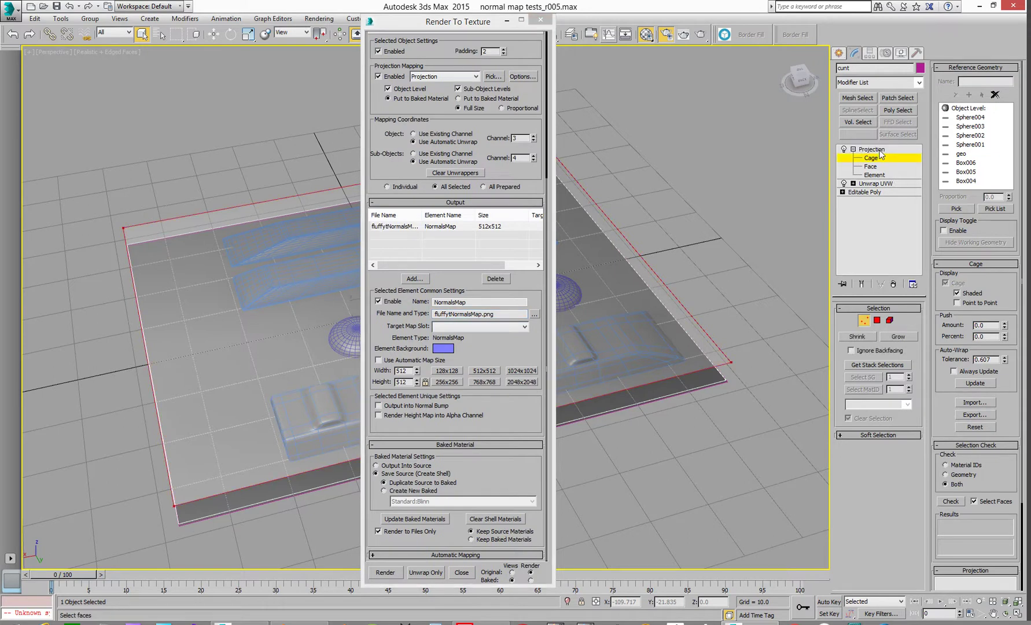
click(995, 208)
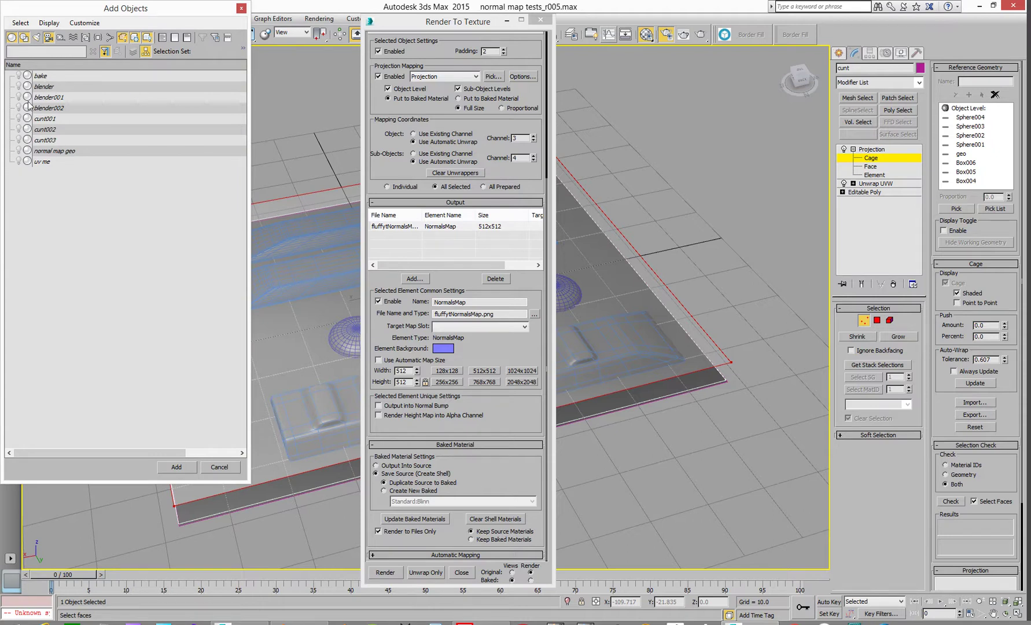
click(218, 466)
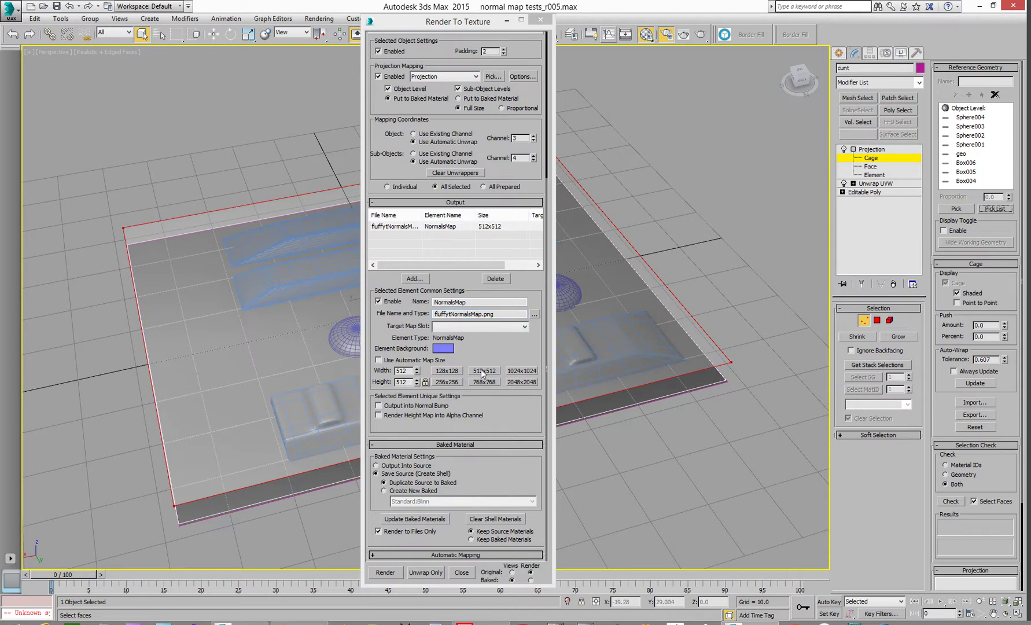
Bake the normal map, overwriting the existing file, and reposition the rendered preview
click(379, 573)
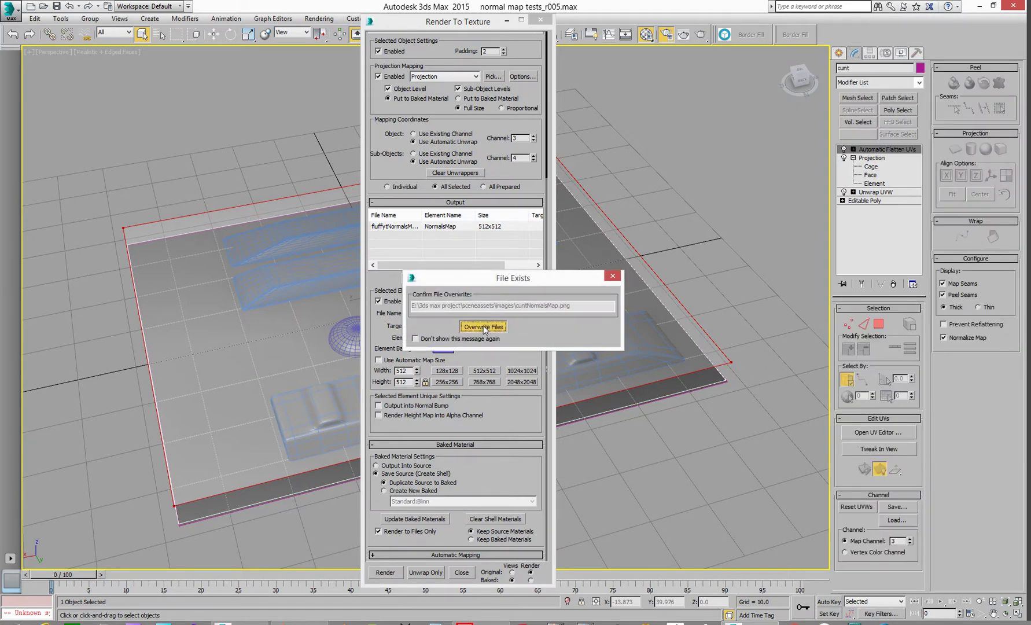
click(613, 276)
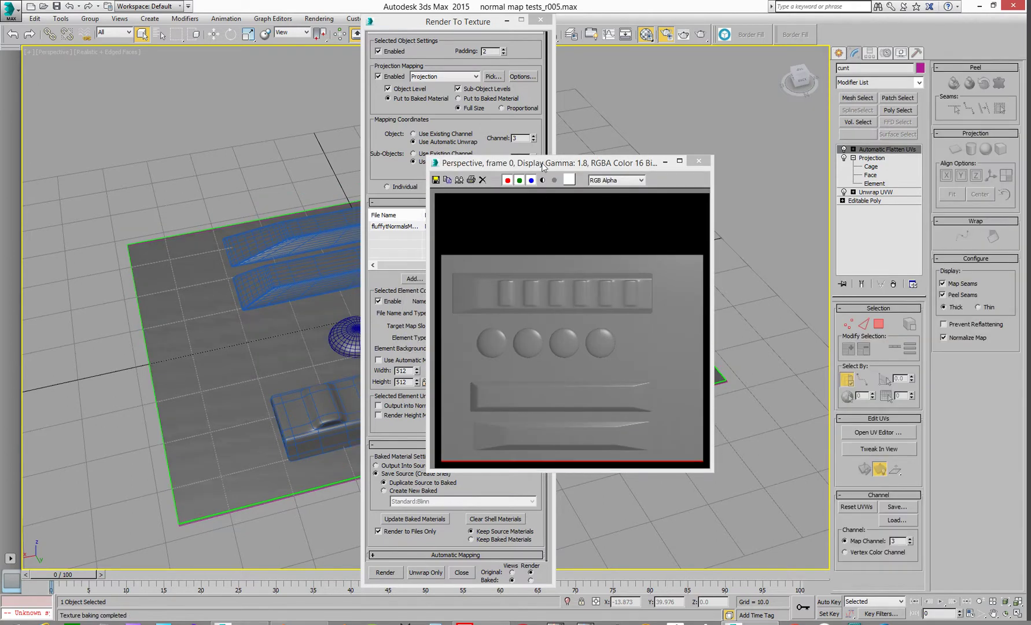
drag(543, 166, 642, 122)
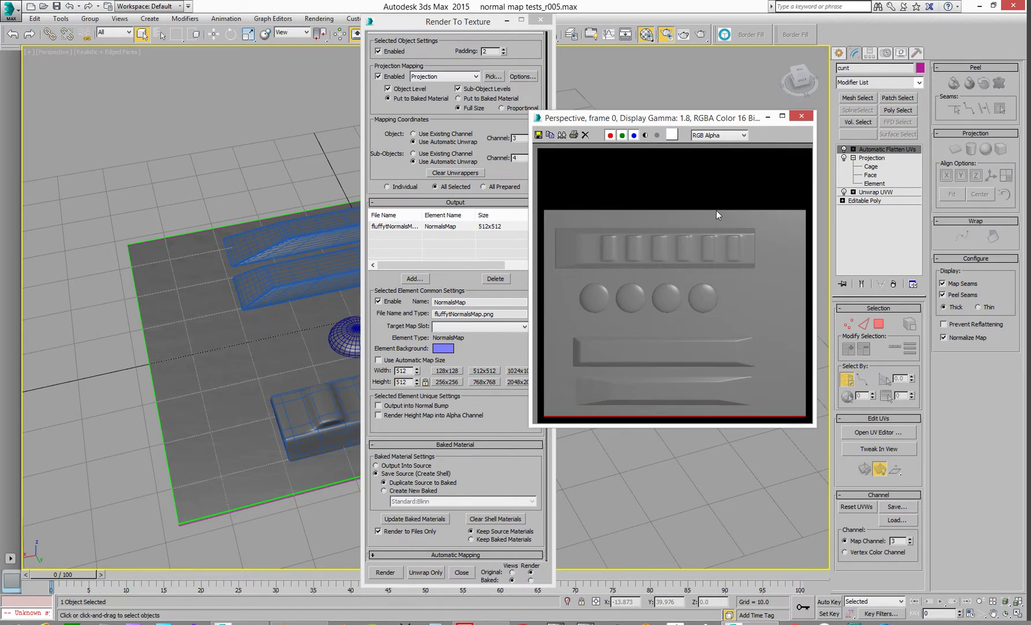
drag(724, 120, 558, 161)
Close the rendered frame and move the baked normal map's cropping preview left
click(621, 154)
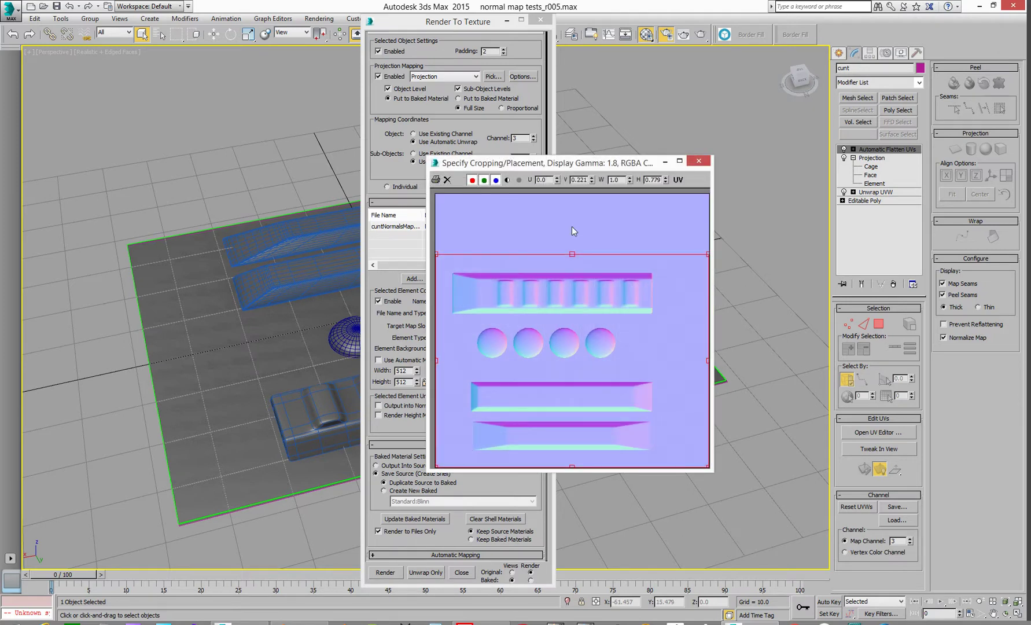
drag(531, 163, 193, 155)
Enable Normal Bump on the plane's material, loading the baked normals PNG as its Normal bitmap
click(343, 147)
key(m)
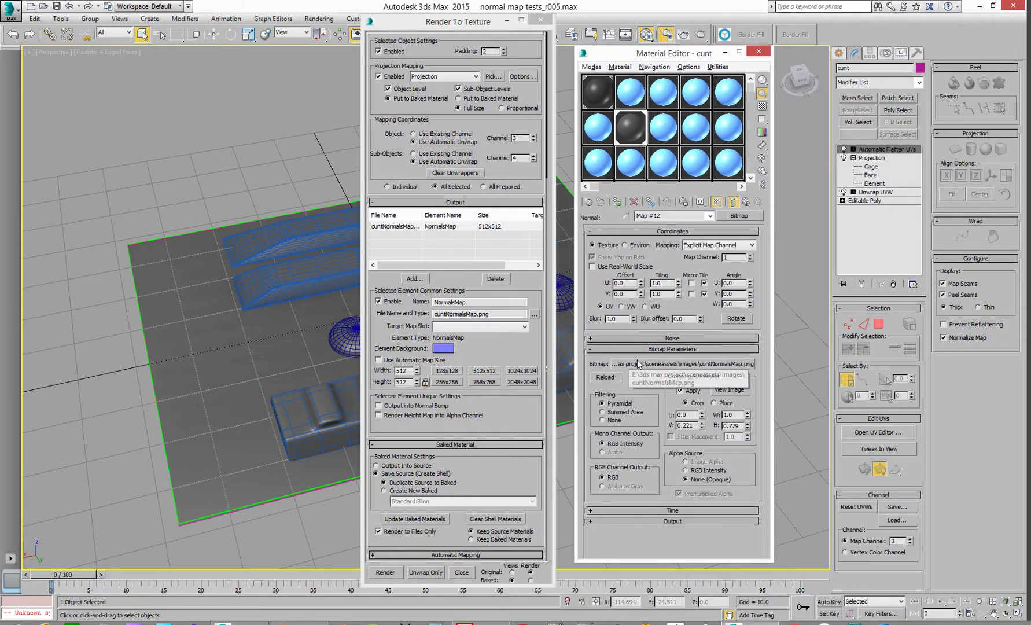
click(746, 202)
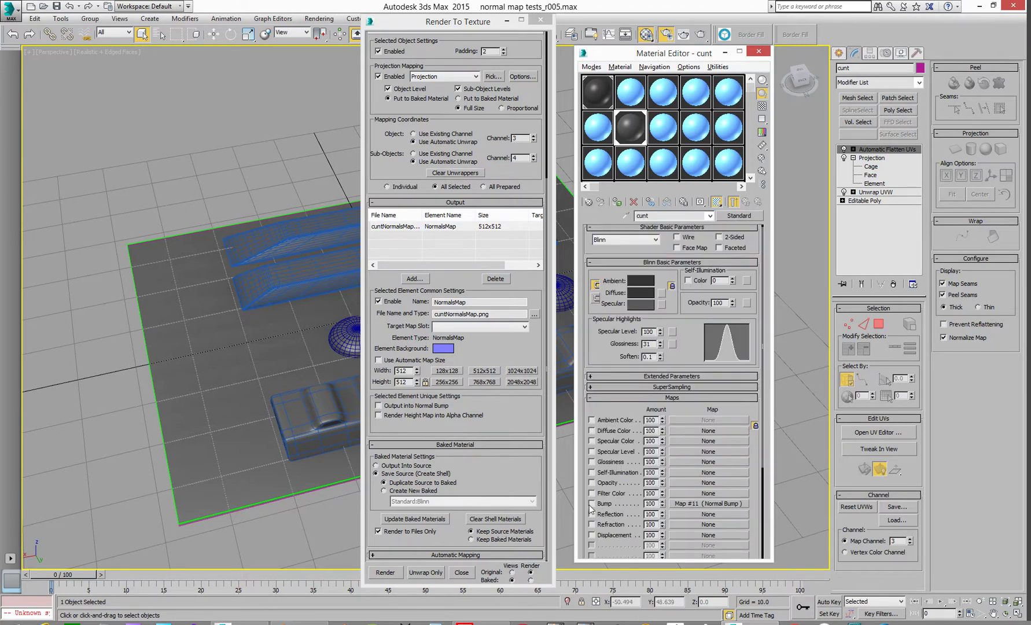
click(591, 504)
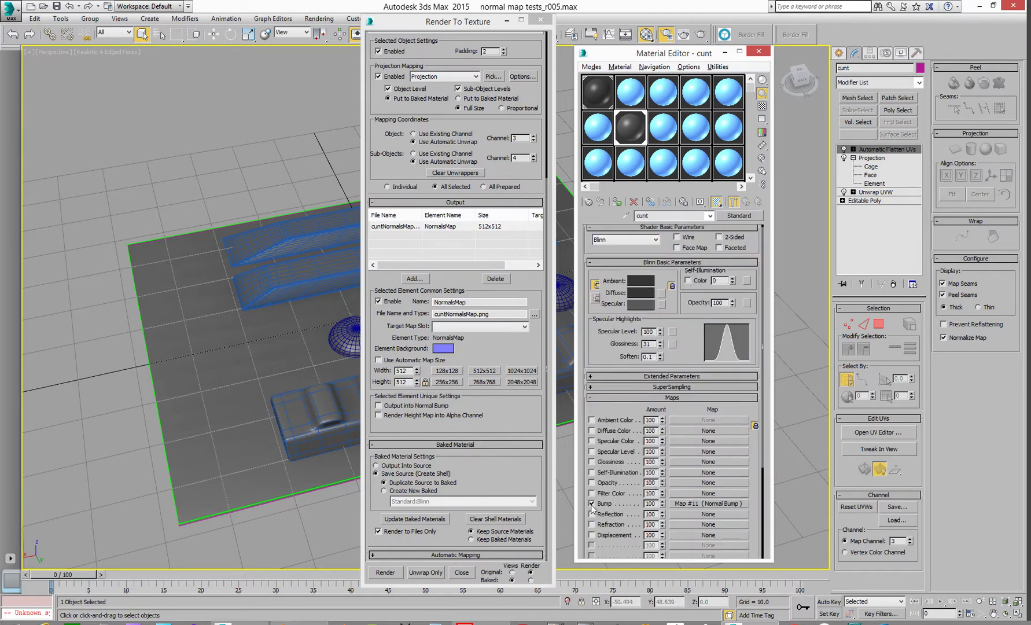
click(711, 505)
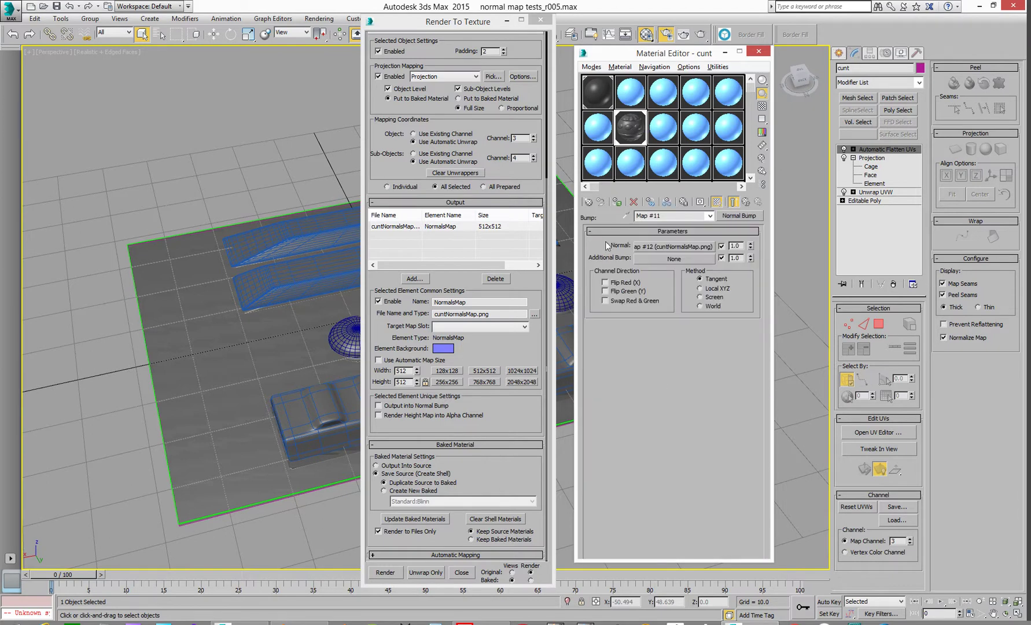
click(670, 247)
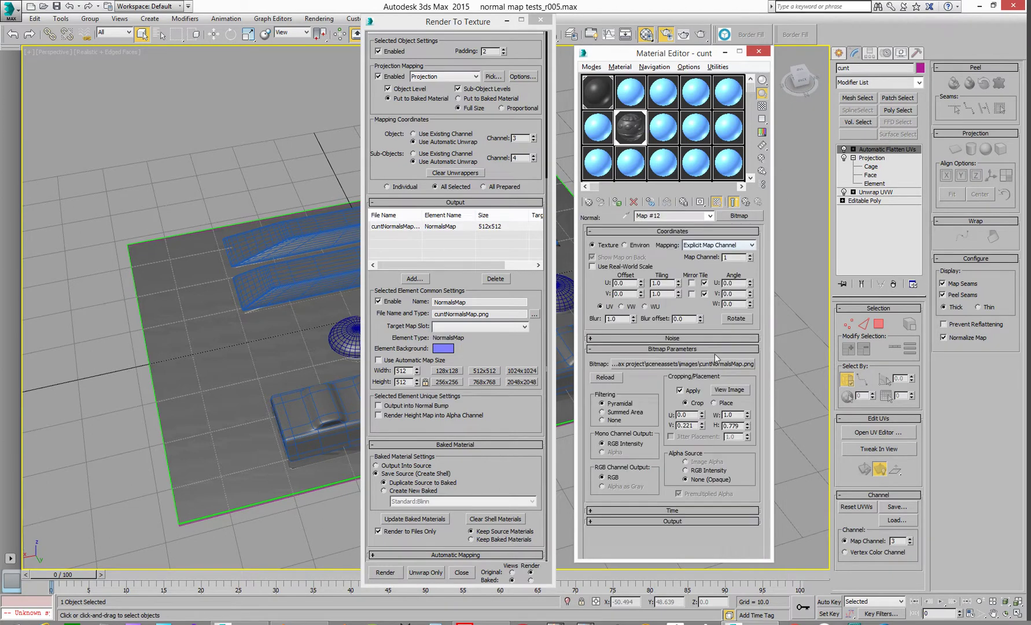
click(692, 364)
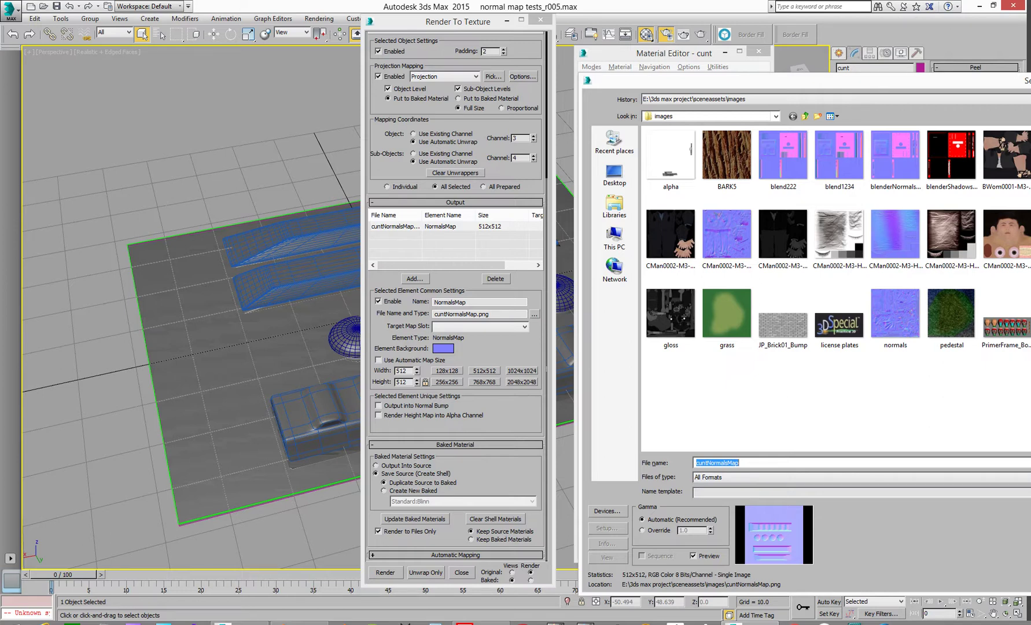
key(Return)
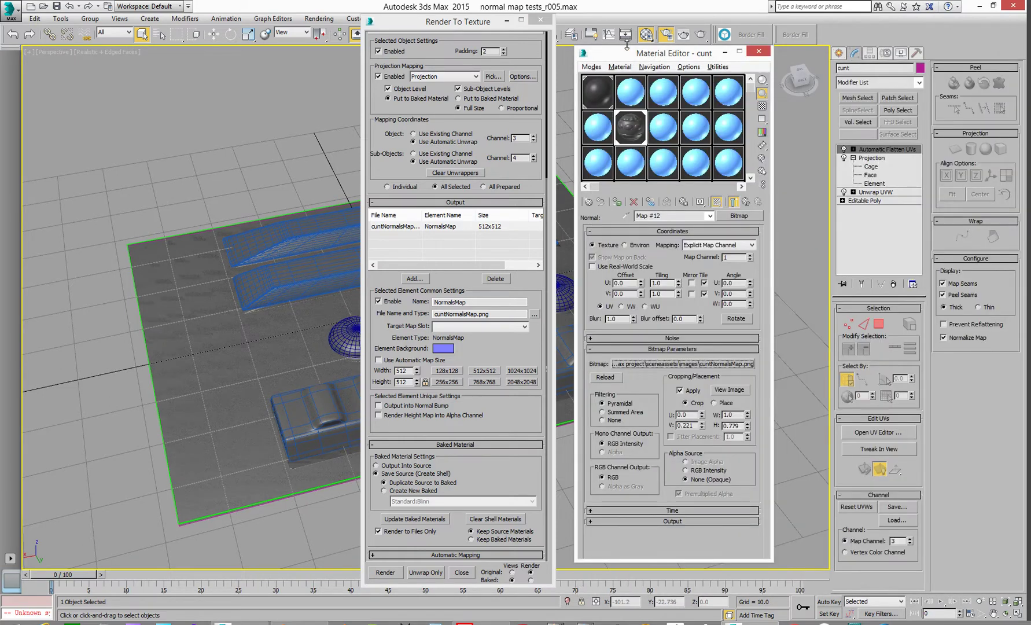
click(759, 51)
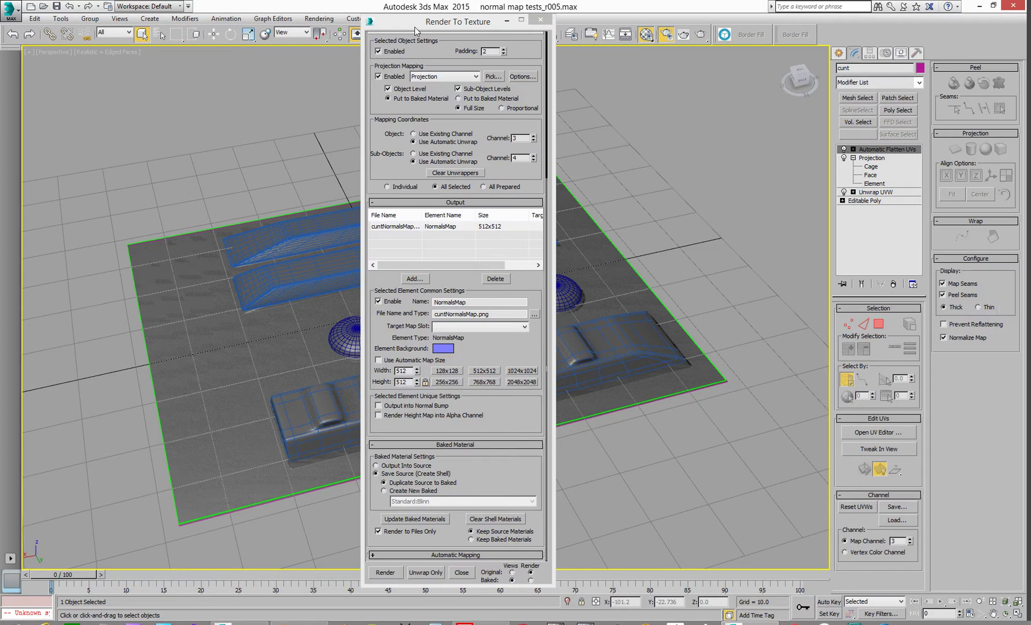
Clone the plane as a Copy, dragging it out to the right
drag(415, 29, 1030, 33)
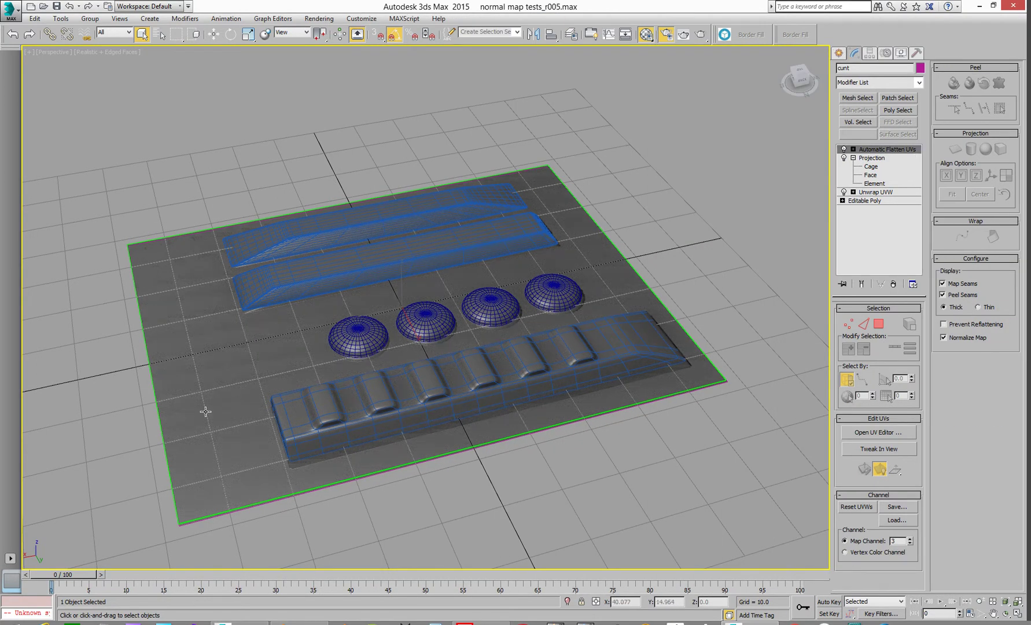
middle_drag(313, 301, 123, 341)
click(213, 34)
middle_drag(338, 335, 364, 344)
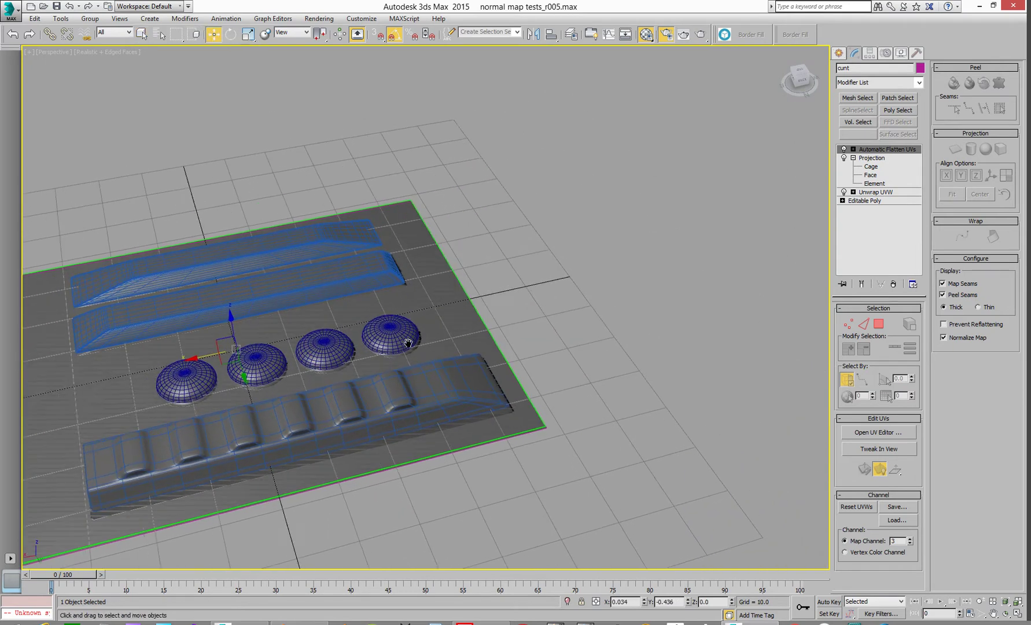
mouse_move(235, 369)
shift+mouse_down()
mouse_move(541, 273)
mouse_move(662, 283)
shift+mouse_up()
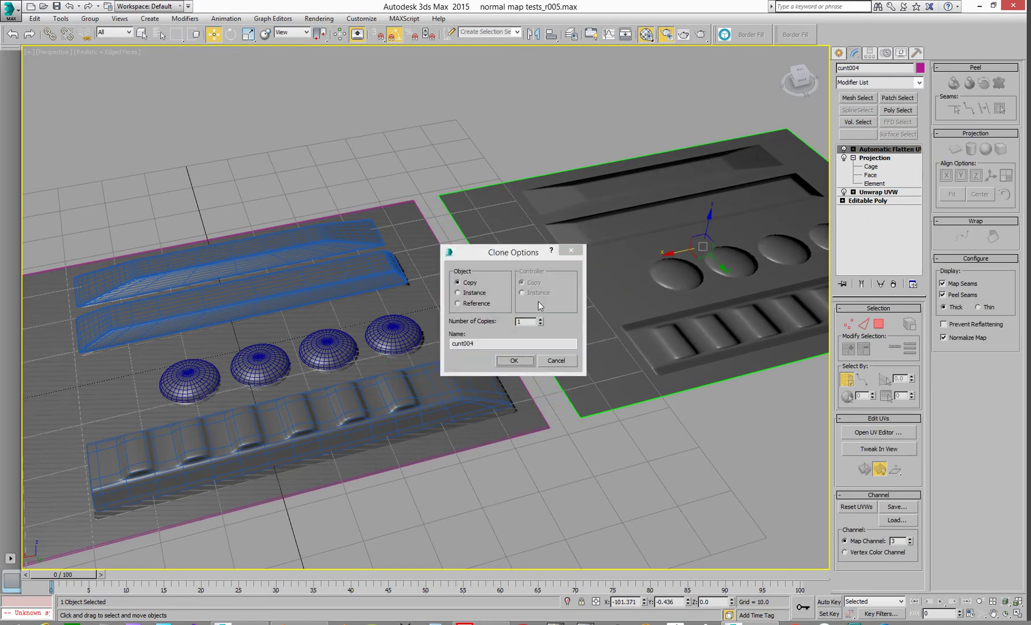
click(513, 361)
scroll(582, 295, down, 4)
Convert the copied plane to Editable Poly and frame both planes in the Top view
right_click(547, 256)
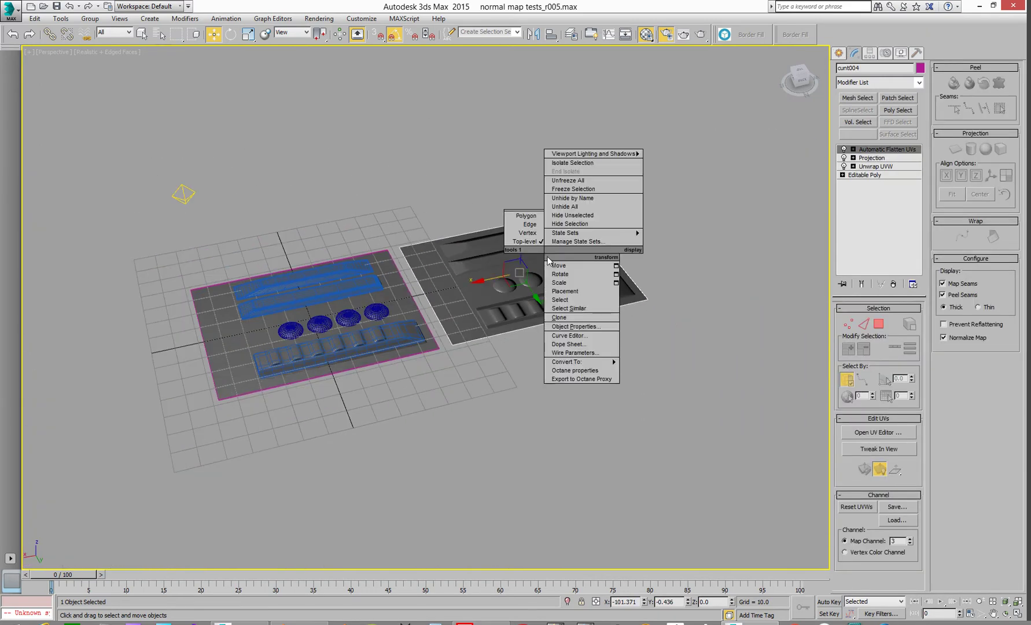
mouse_move(608, 362)
click(654, 370)
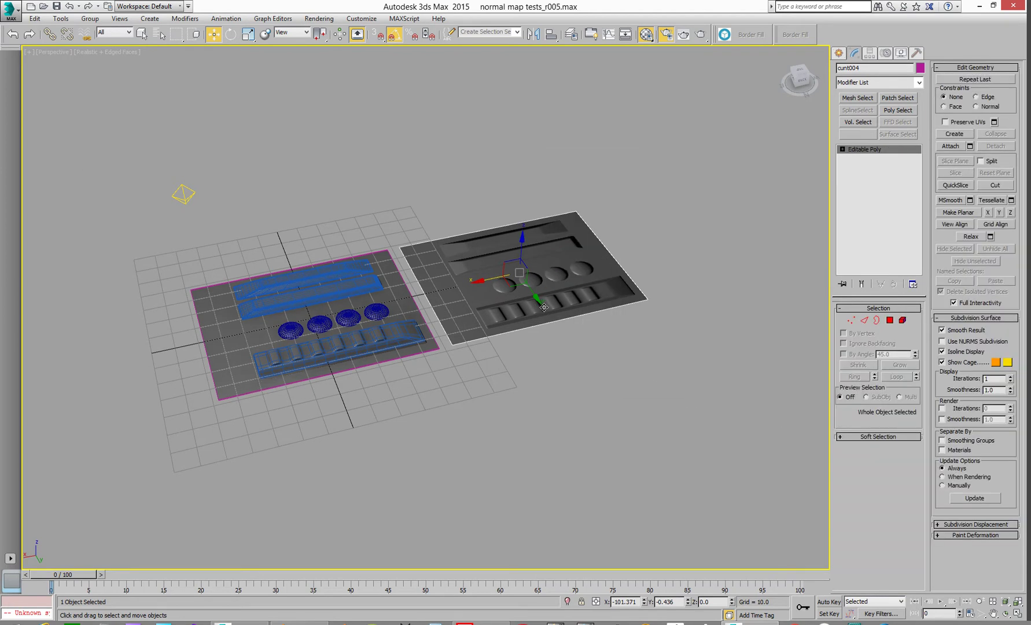
alt+middle_drag(529, 292, 513, 327)
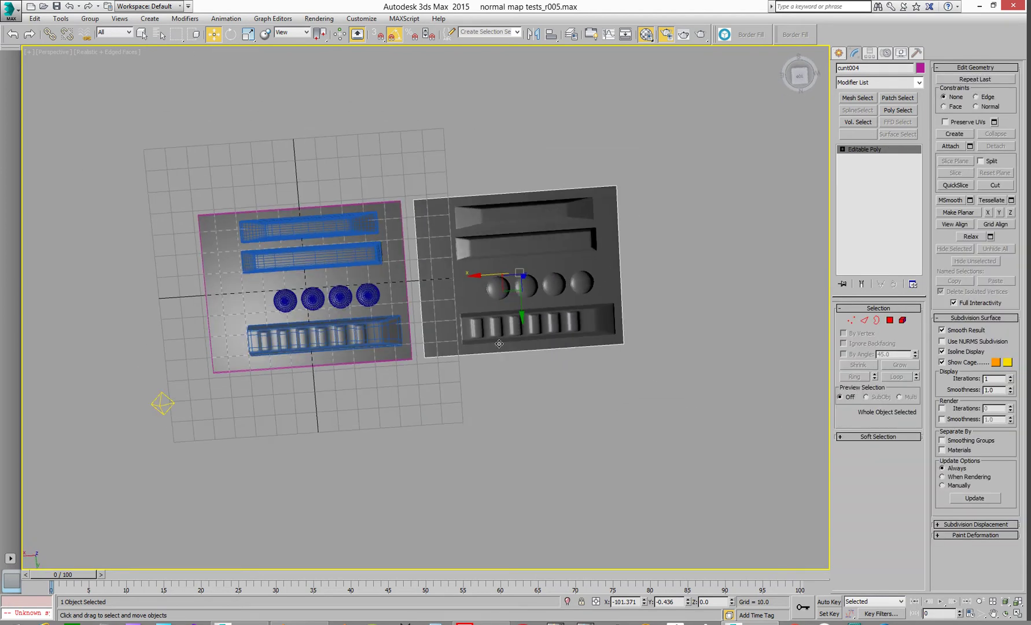
key(t)
key(z)
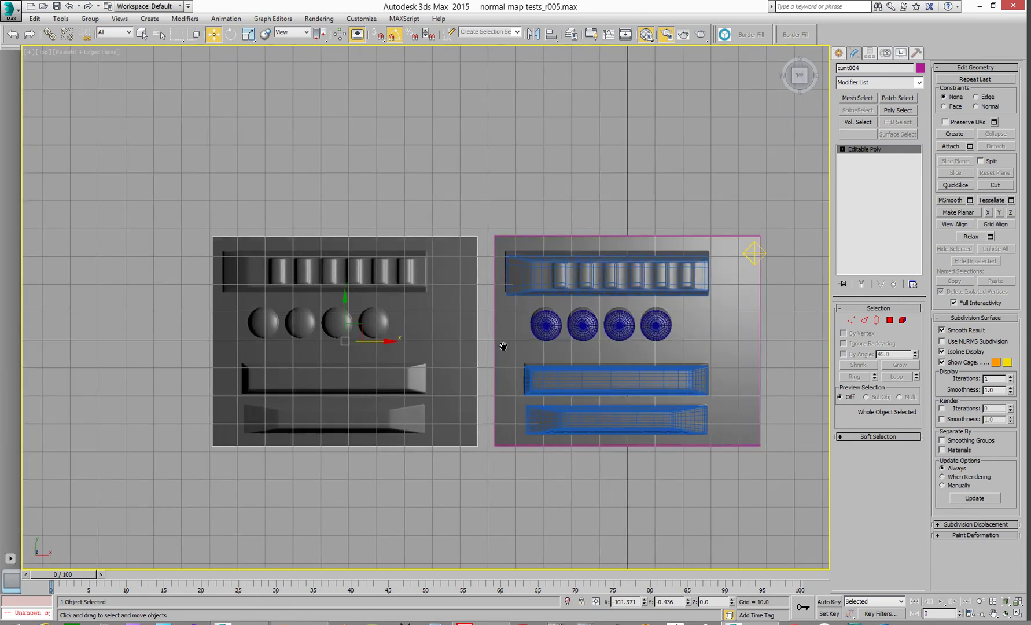
scroll(375, 346, up, 2)
scroll(371, 347, down, 2)
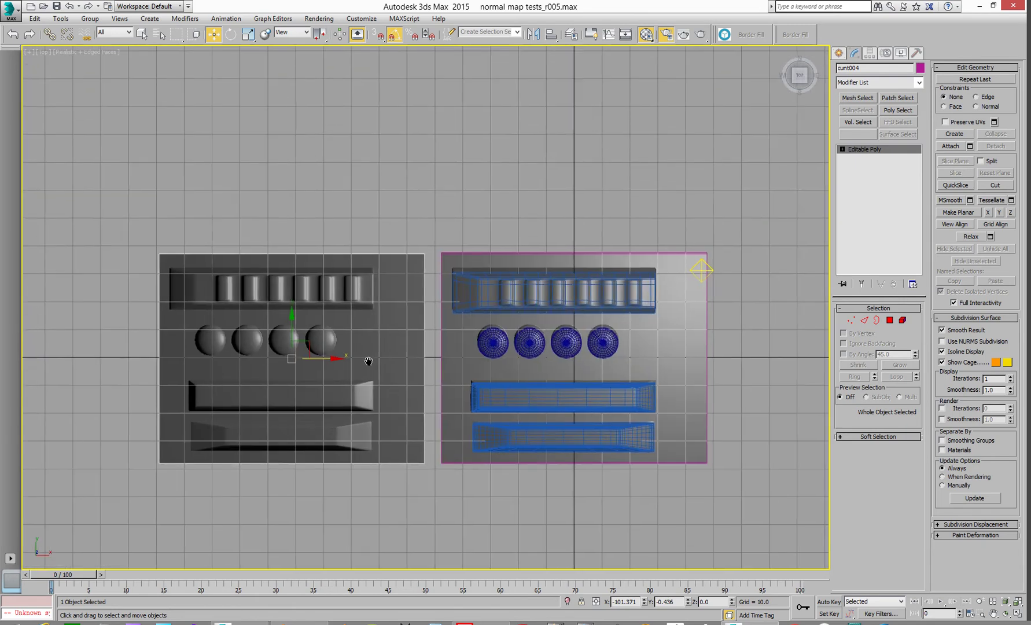
Move the omni light over the left plane and turn off edged faces display
click(701, 269)
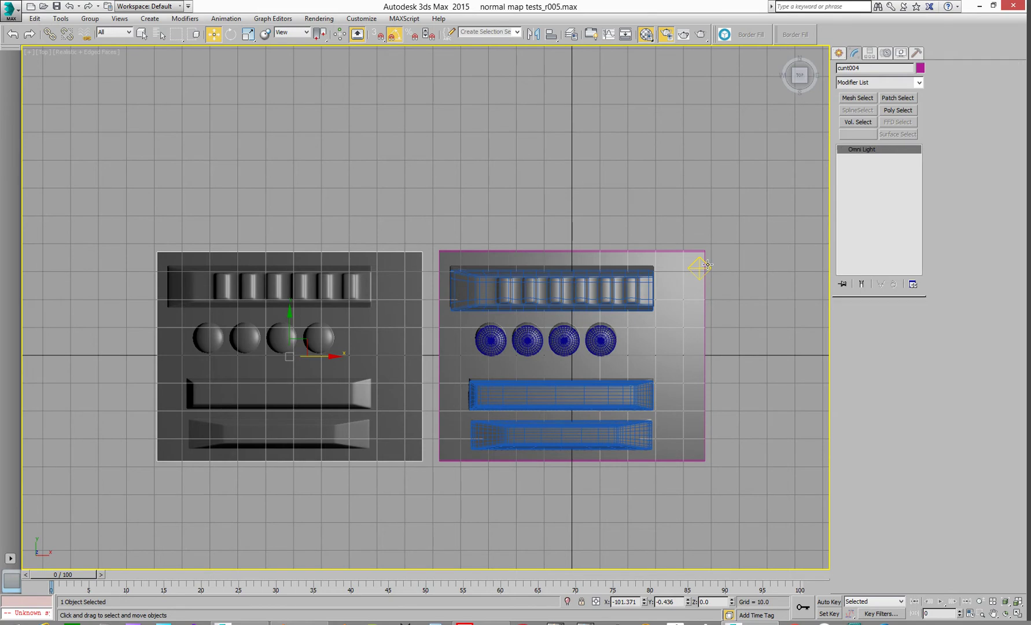
drag(713, 252, 208, 345)
key(F4)
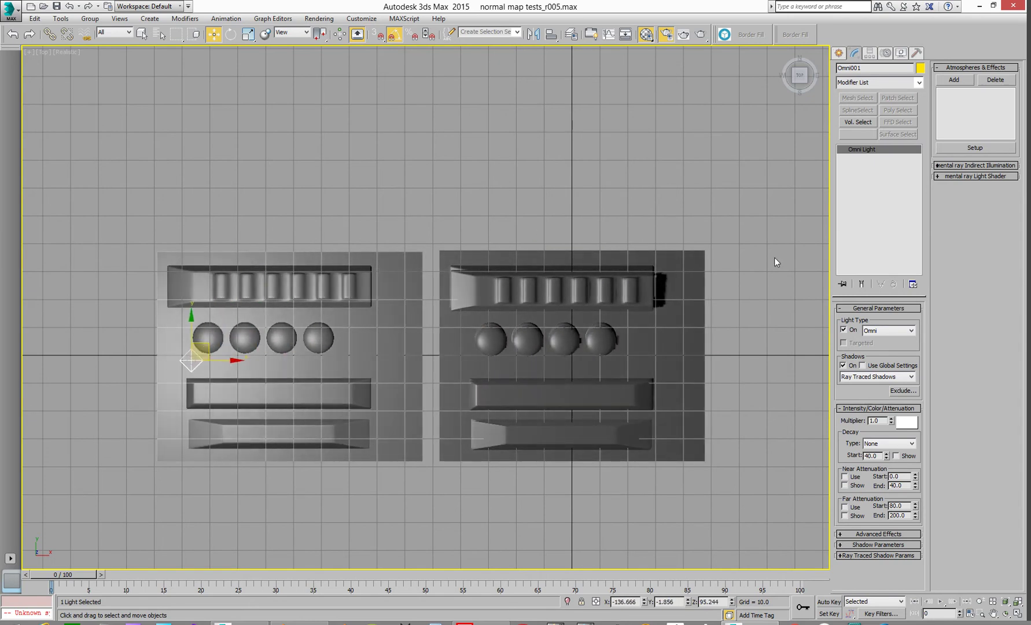
Clone the right plane upward above the original and nudge it into place
click(672, 259)
mouse_move(572, 326)
shift+mouse_down()
mouse_move(559, 96)
mouse_move(557, 110)
shift+mouse_up()
middle_drag(546, 188, 543, 252)
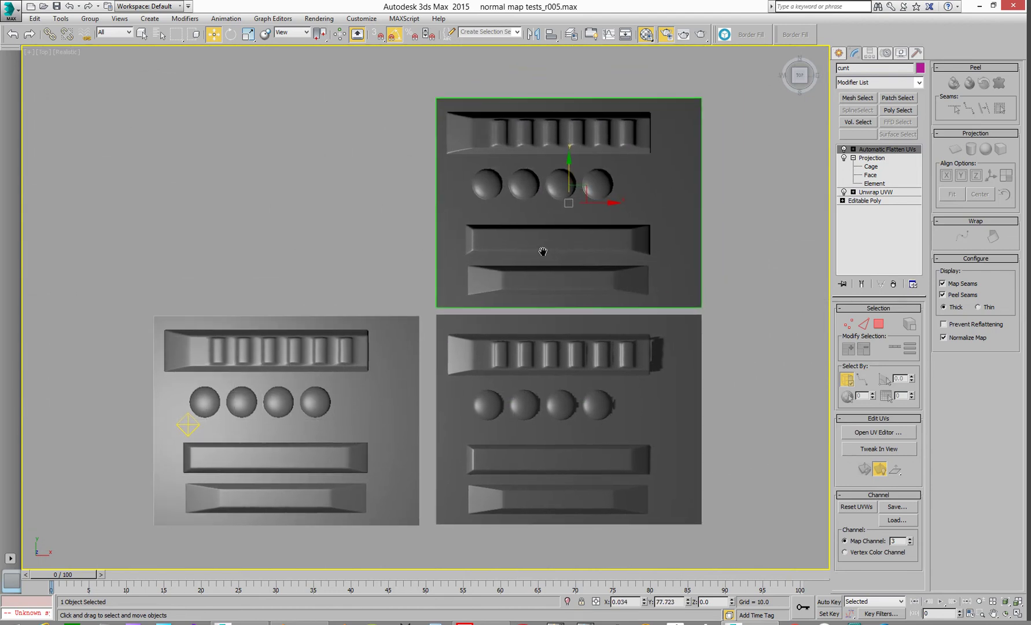
Reposition the omni light up between the three planes
click(341, 370)
drag(185, 429, 453, 232)
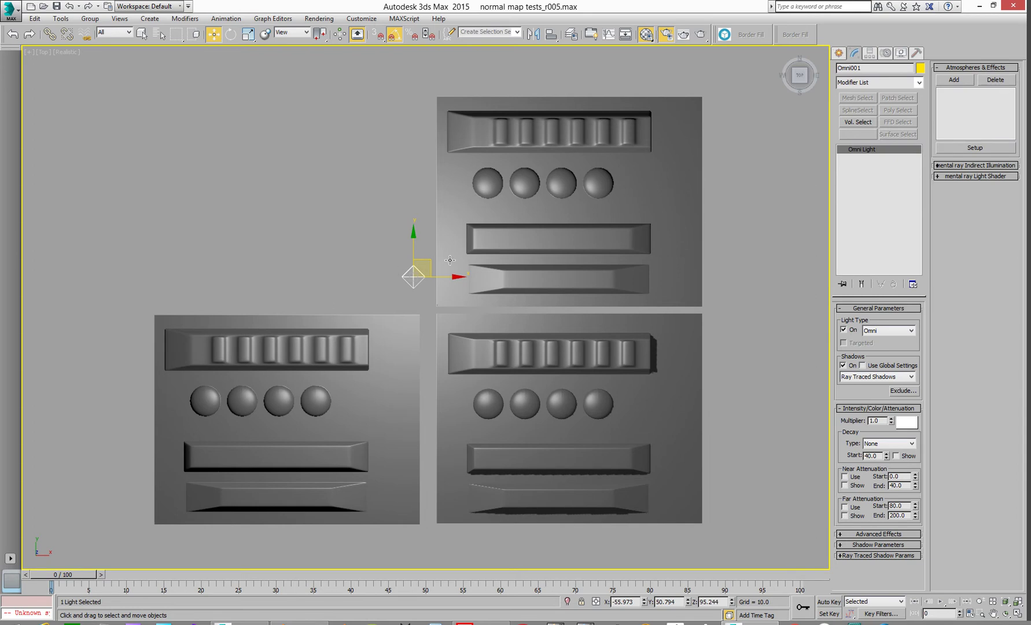
drag(428, 267, 434, 291)
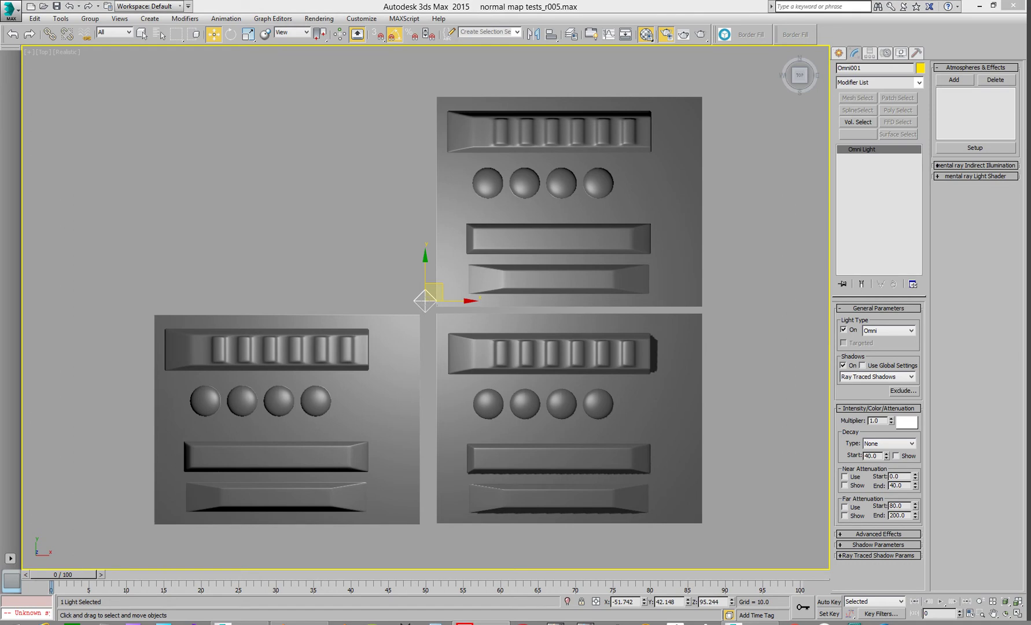
drag(825, 219, 651, 219)
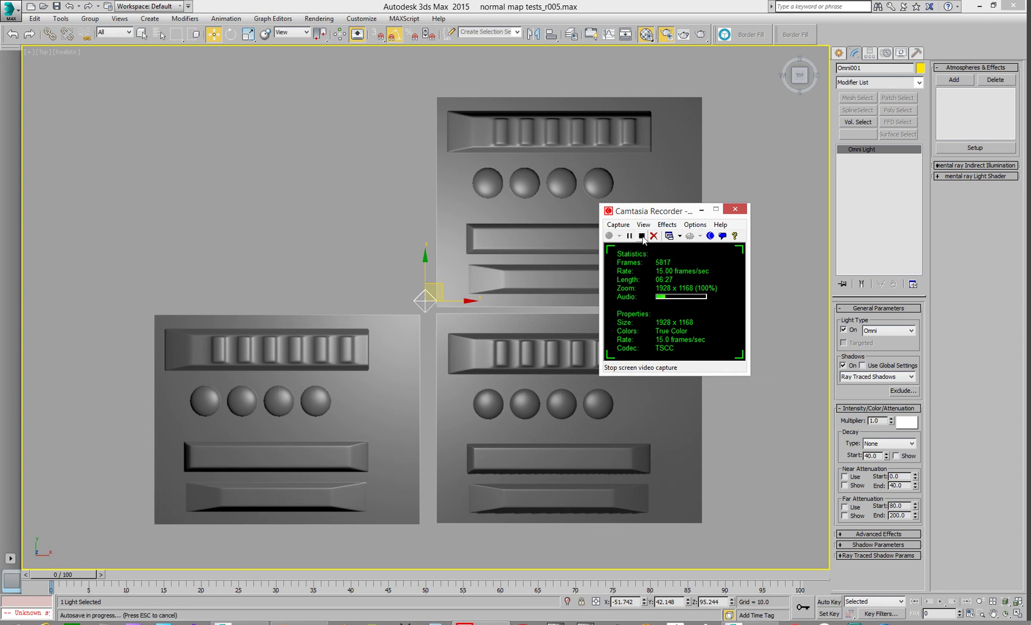
click(642, 235)
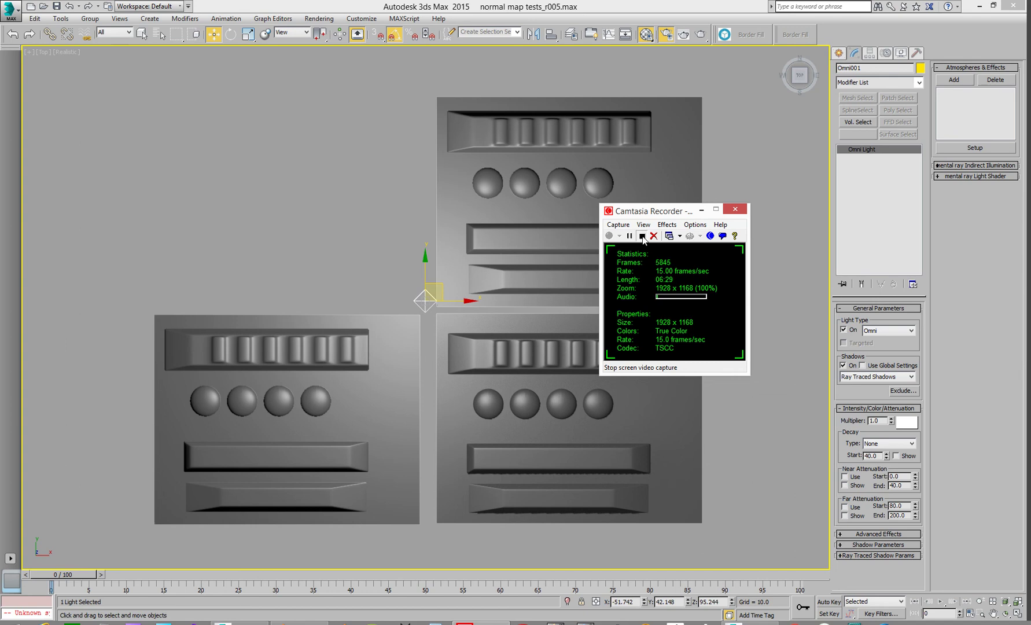